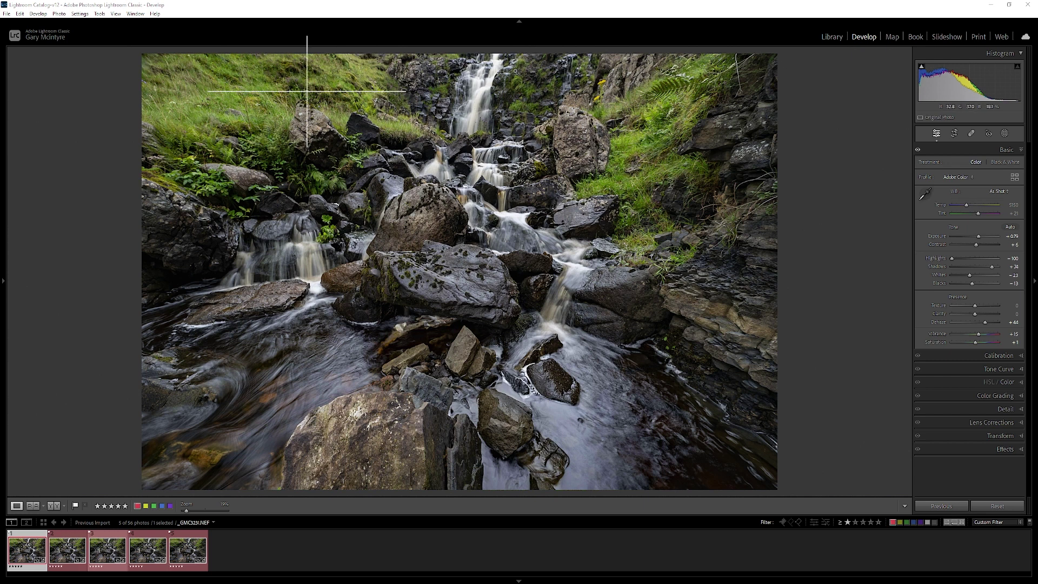
click(388, 436)
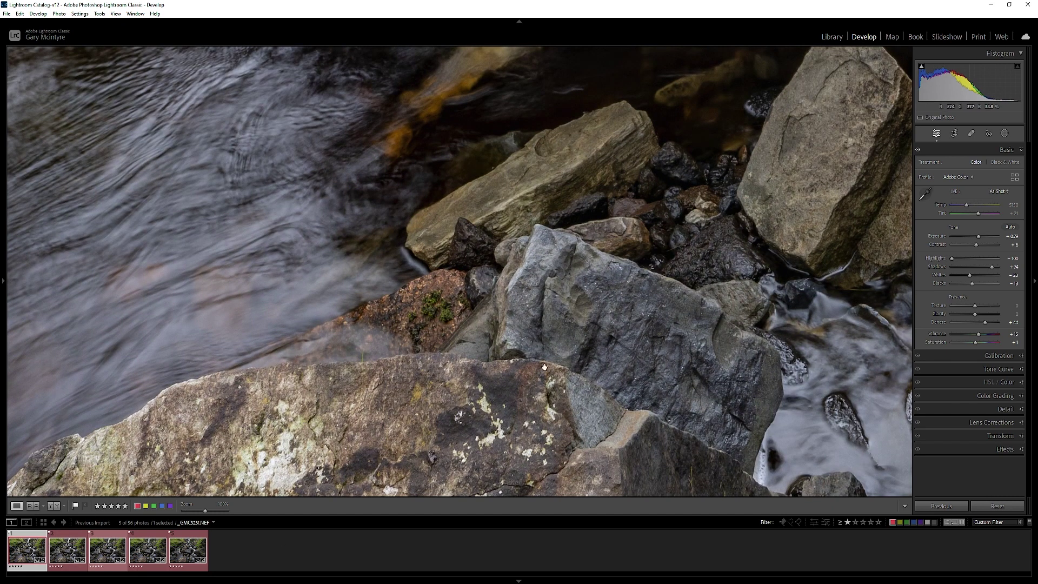
click(191, 550)
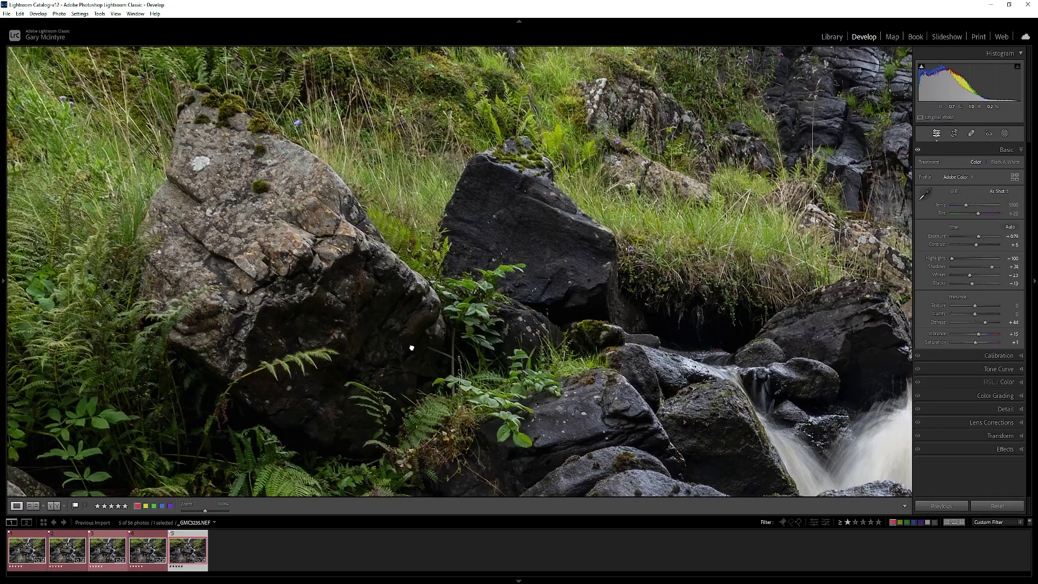
drag(411, 347, 433, 145)
drag(517, 389, 489, 152)
drag(557, 347, 519, 70)
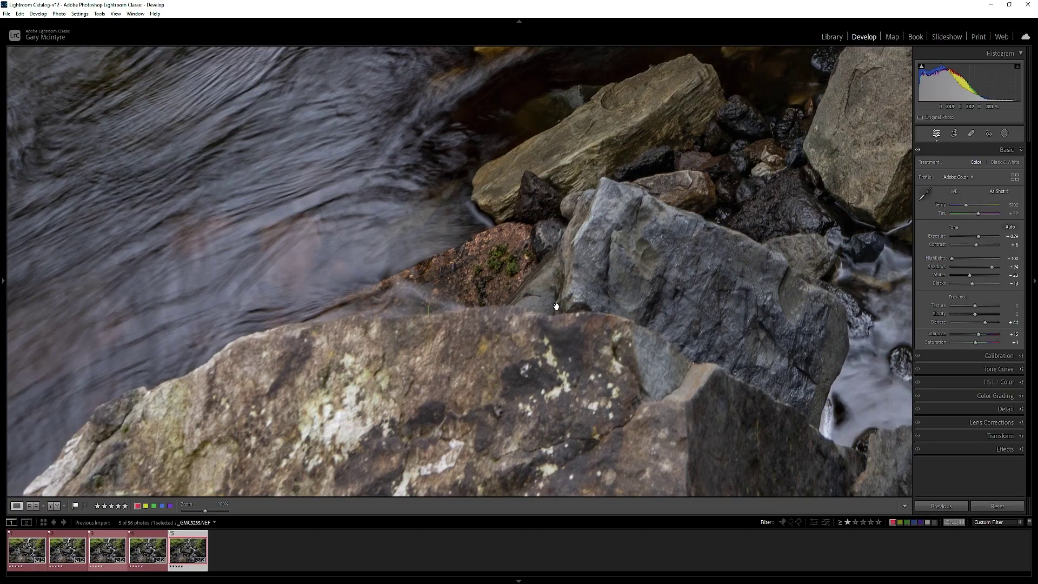
drag(568, 281, 558, 231)
drag(636, 166, 528, 565)
drag(579, 270, 579, 283)
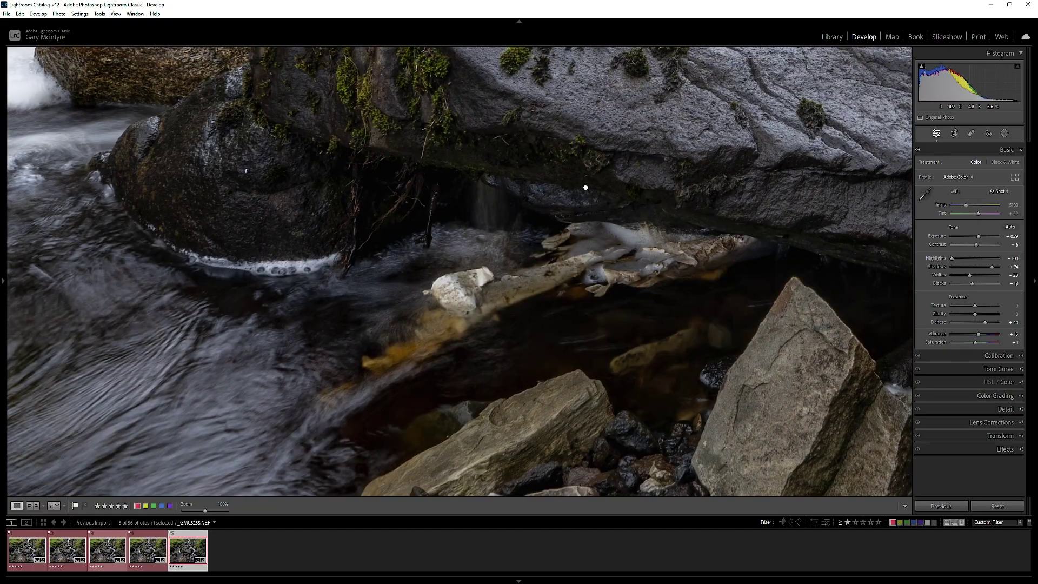
drag(585, 188, 534, 524)
drag(595, 113, 573, 486)
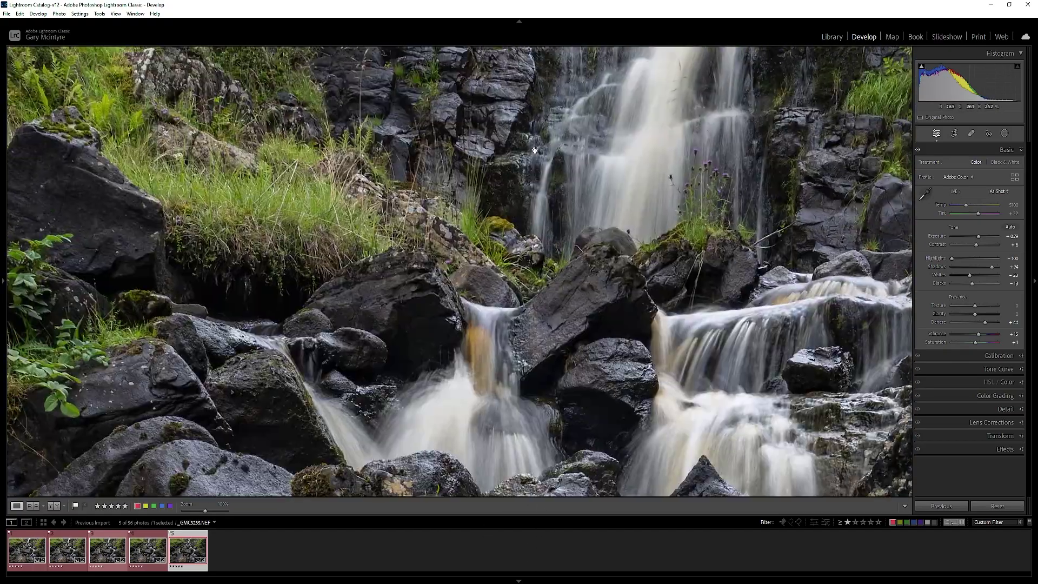
drag(594, 135, 572, 487)
drag(595, 162, 577, 268)
drag(599, 191, 613, 503)
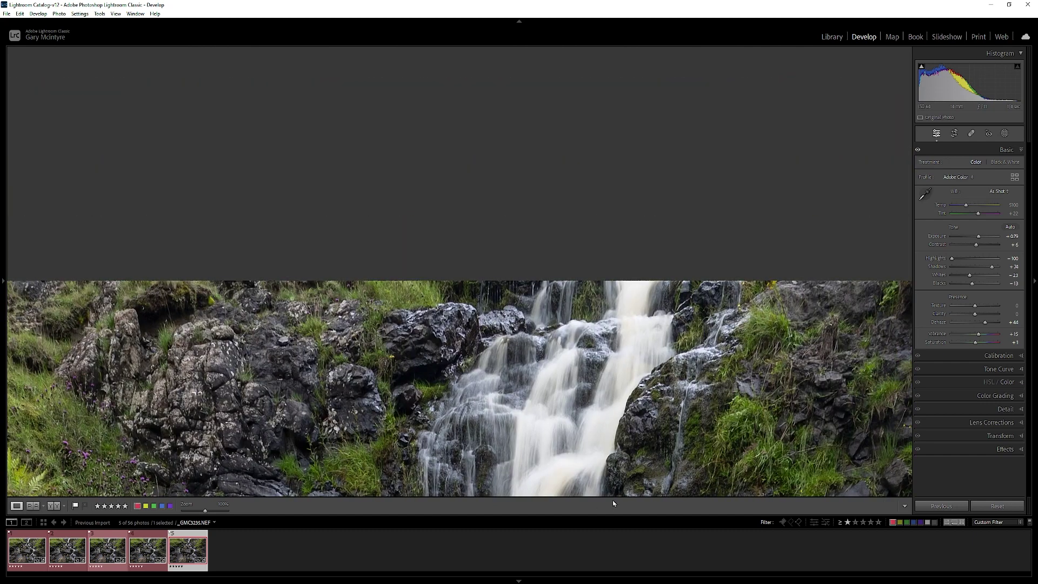
drag(518, 373, 401, 180)
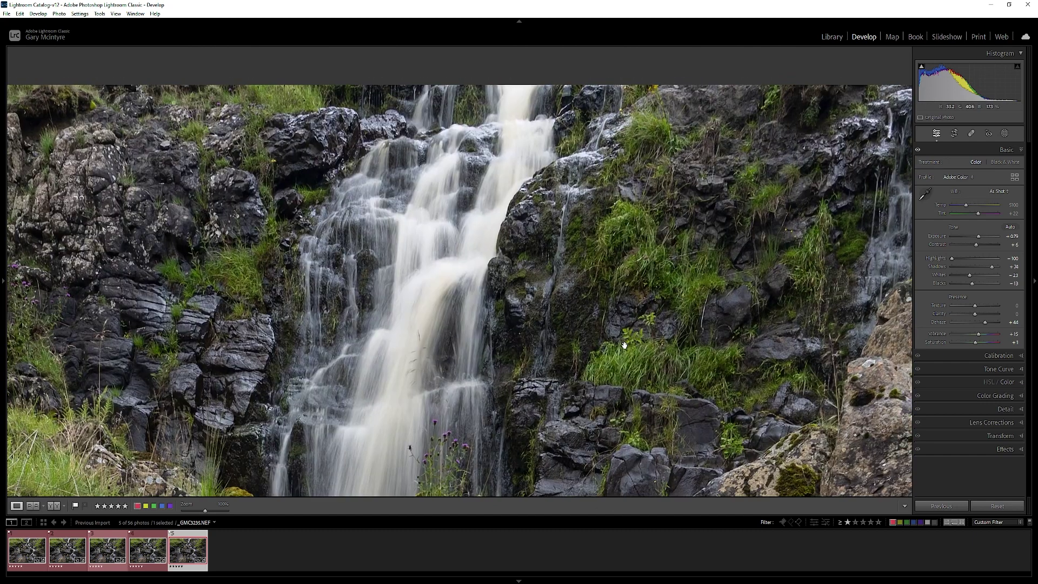
click(27, 549)
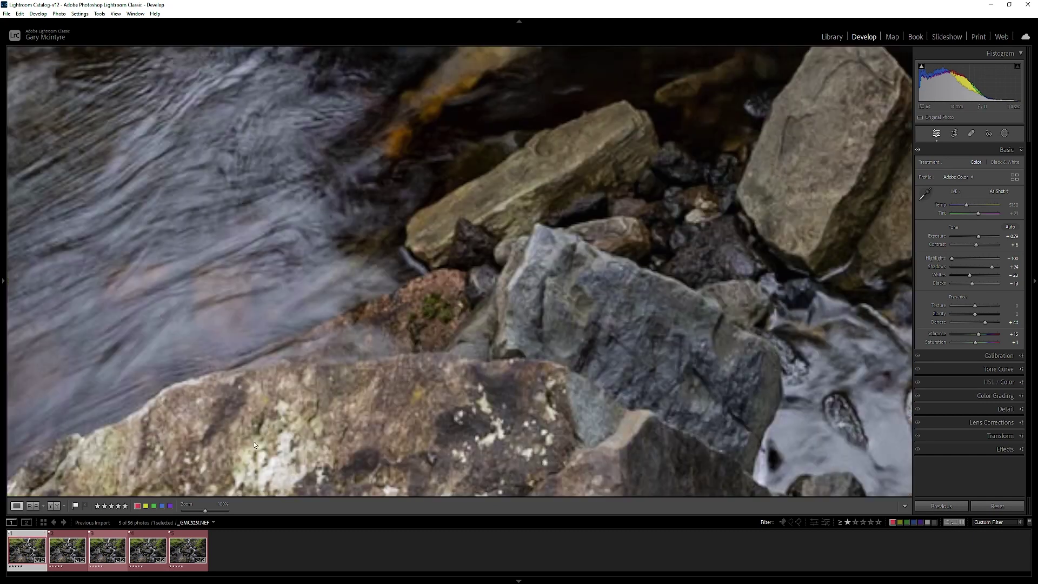
click(451, 319)
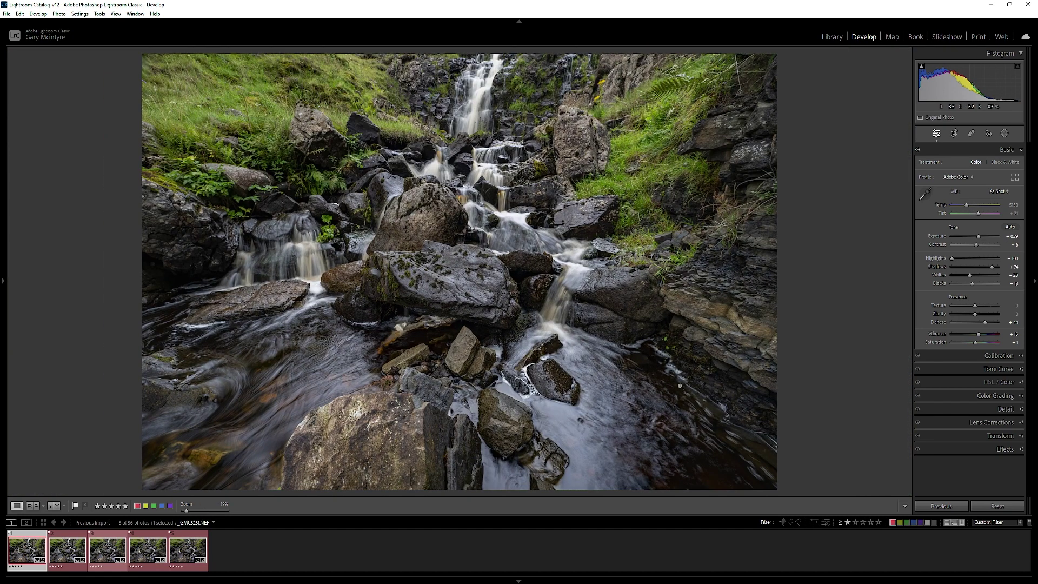
click(769, 286)
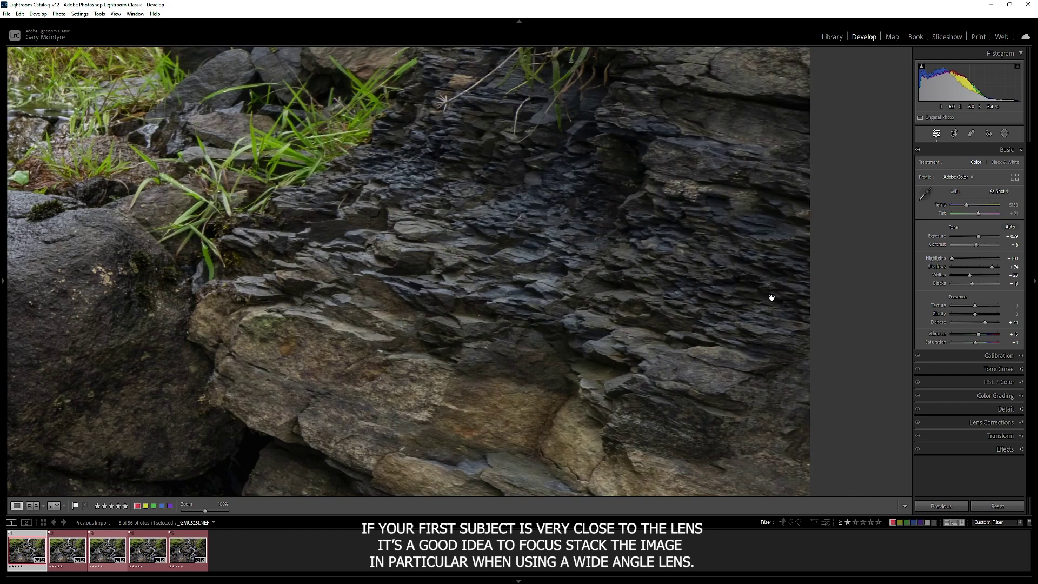
click(735, 339)
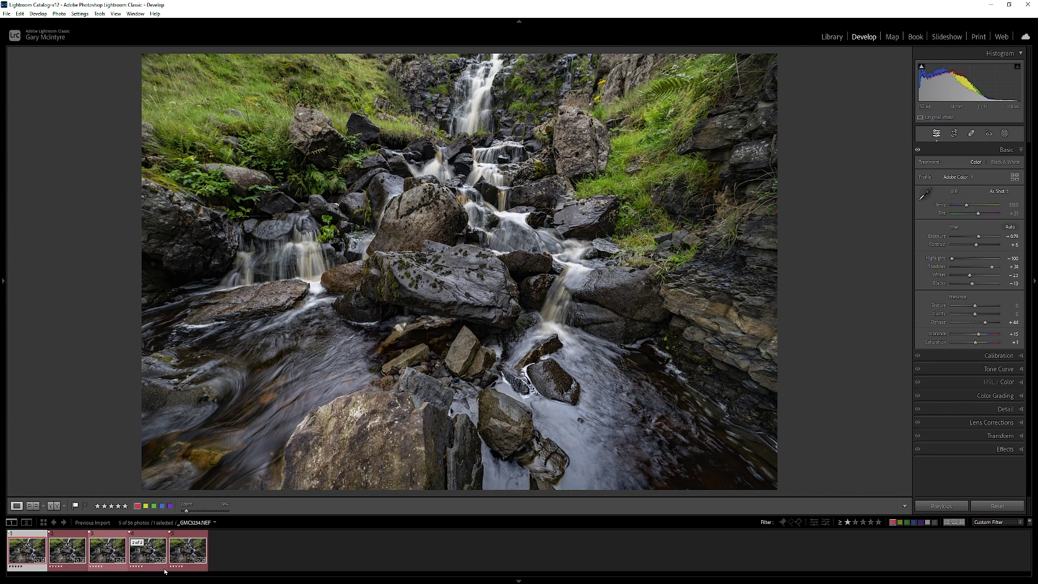
Select all five waterfall frames in the filmstrip with Ctrl+A, reselecting after narrowing to one.
key(ctrl+a)
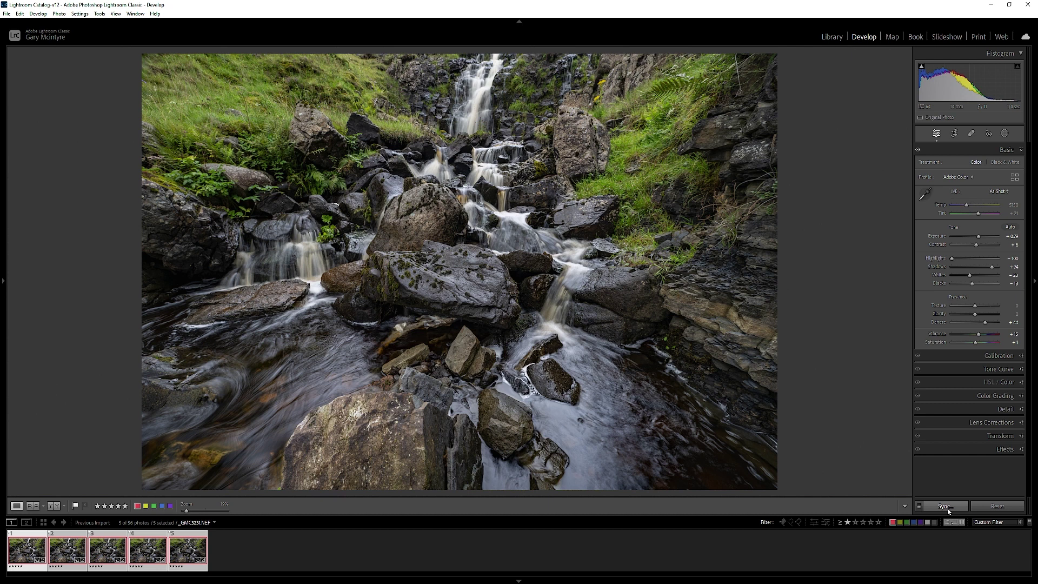
click(376, 558)
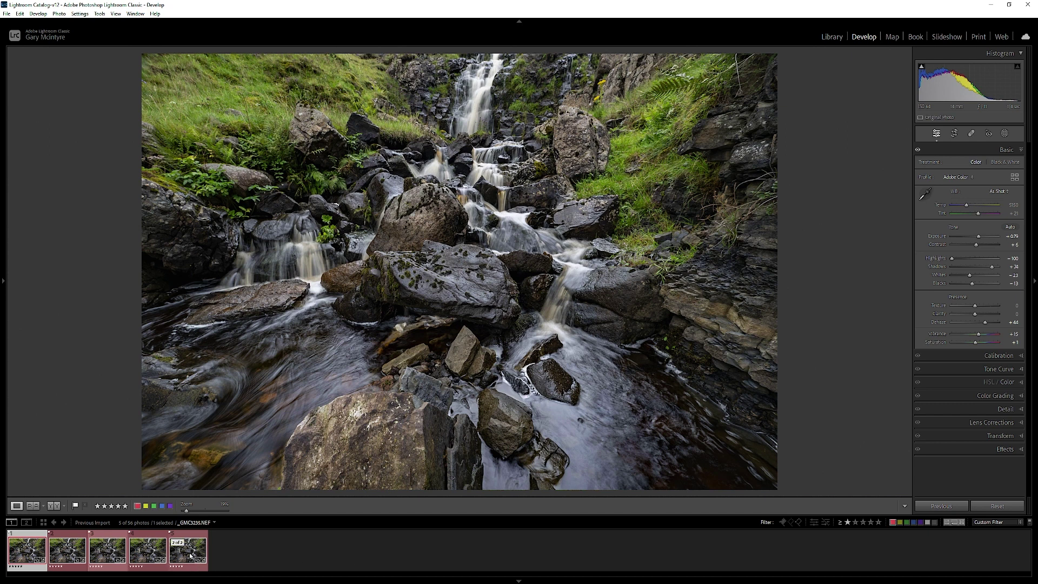
key(ctrl+a)
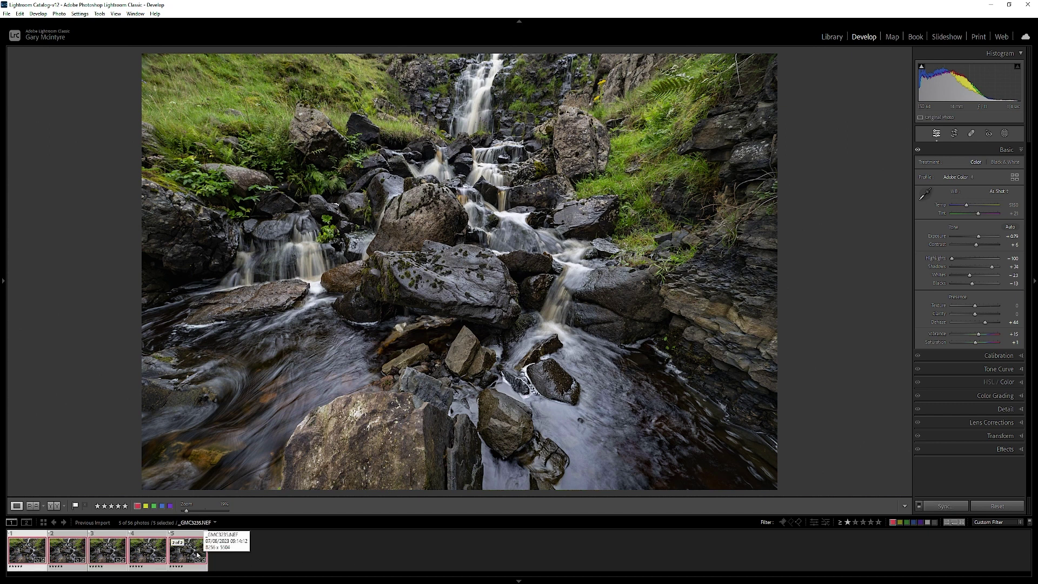
Send the five selected frames to Photoshop via Edit In > Open as Layers in Photoshop.
right_click(198, 554)
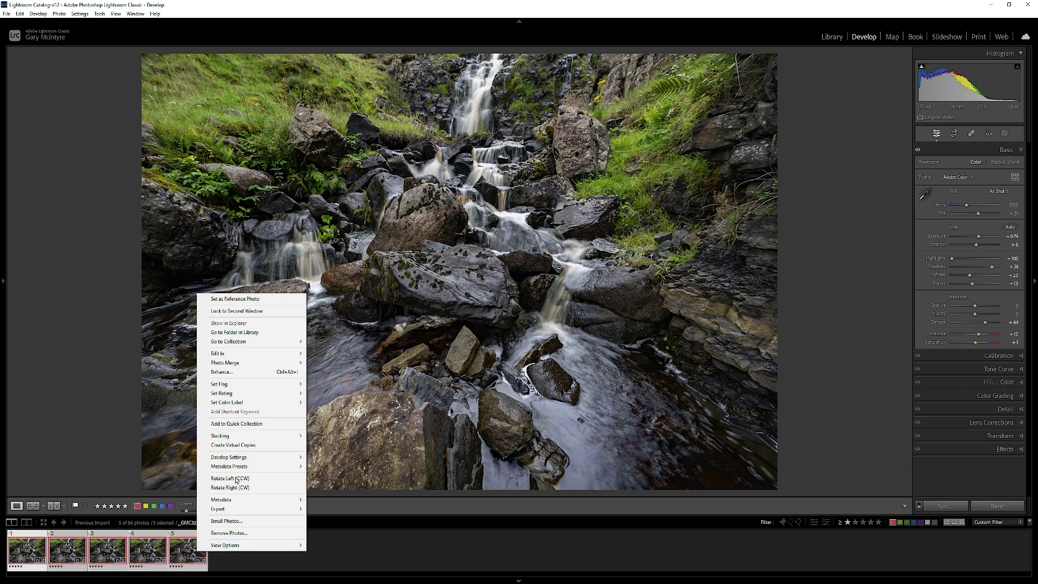
mouse_move(256, 354)
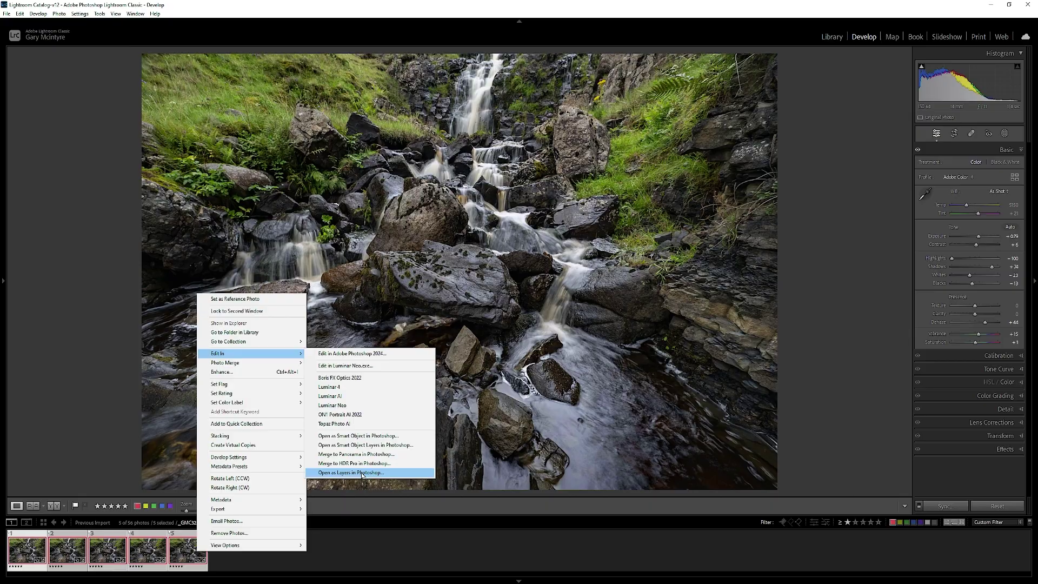
click(362, 473)
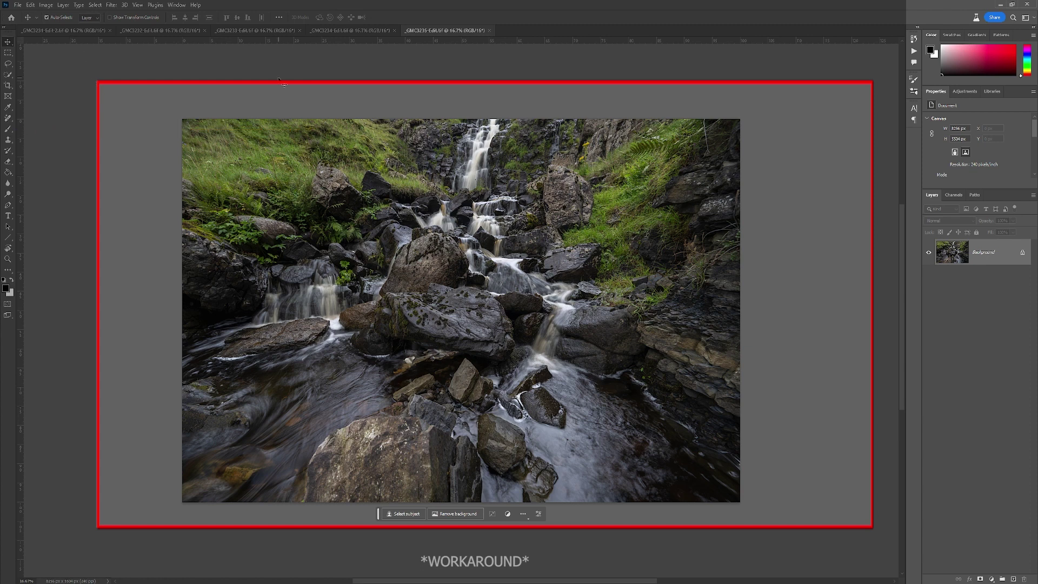
Load all five open waterfall files into one stack via Load Files into Stack with Add Open Files.
click(19, 5)
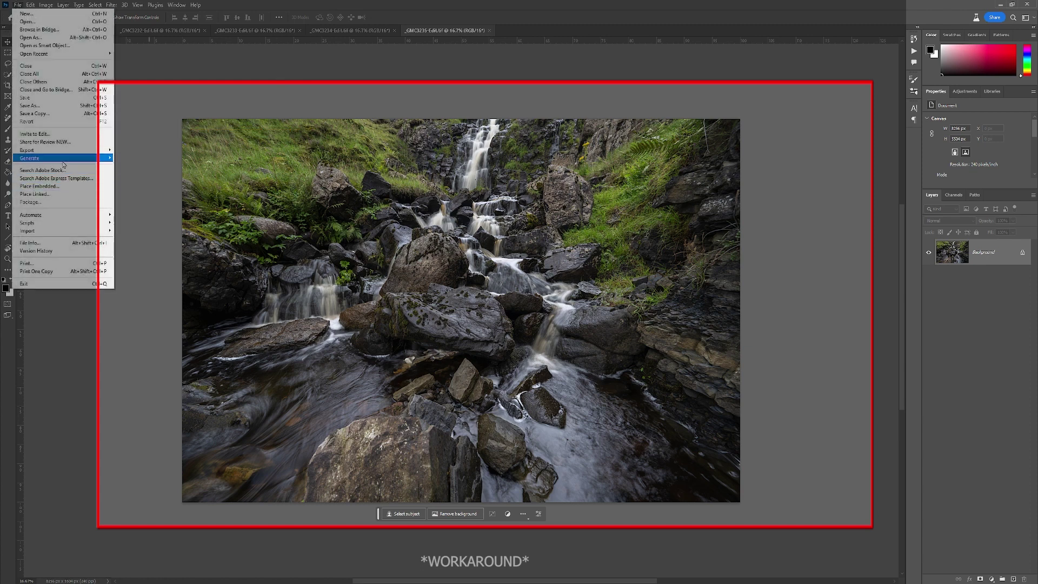
mouse_move(64, 228)
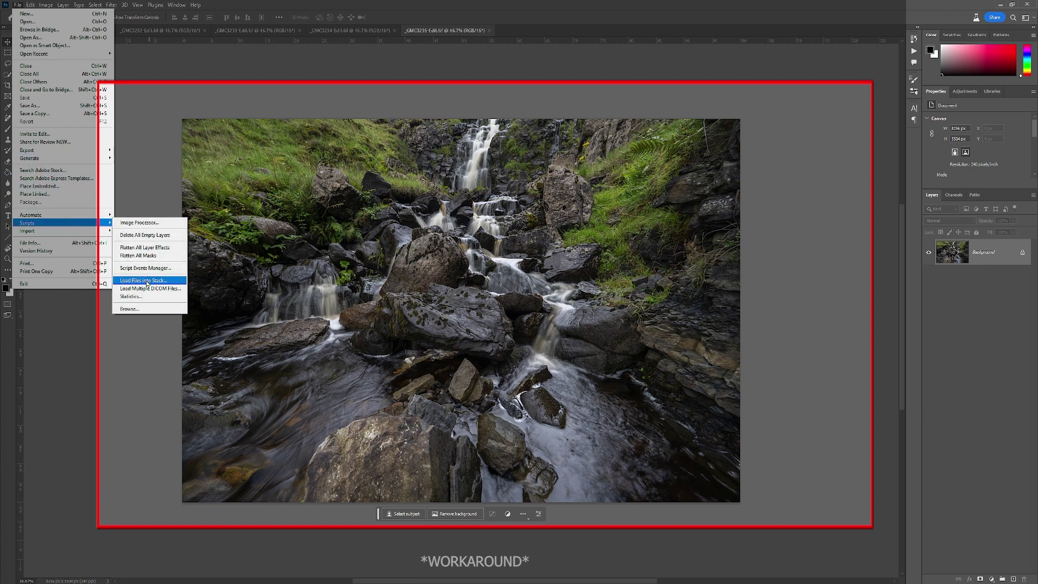
click(145, 281)
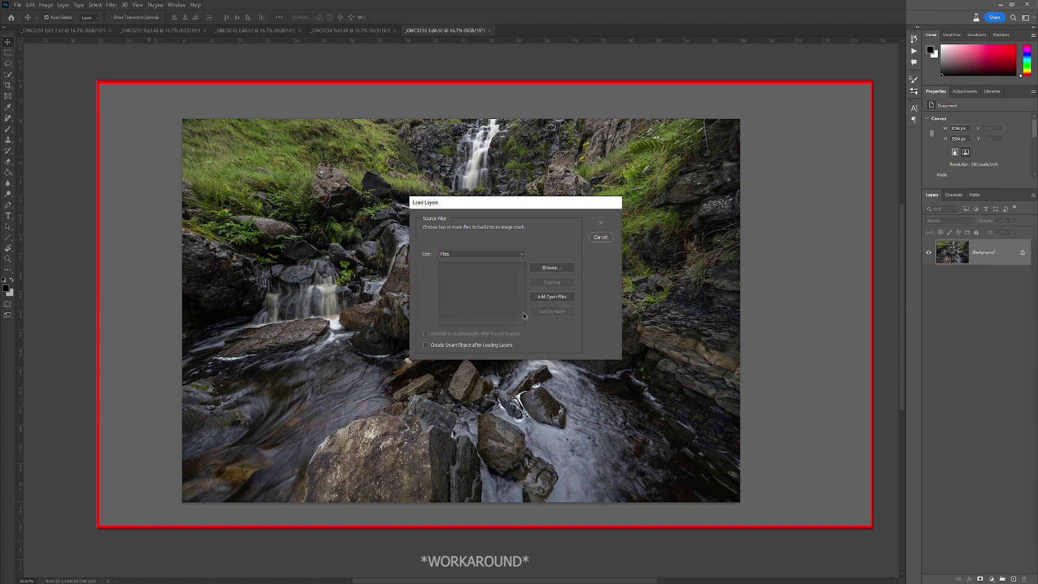
click(557, 298)
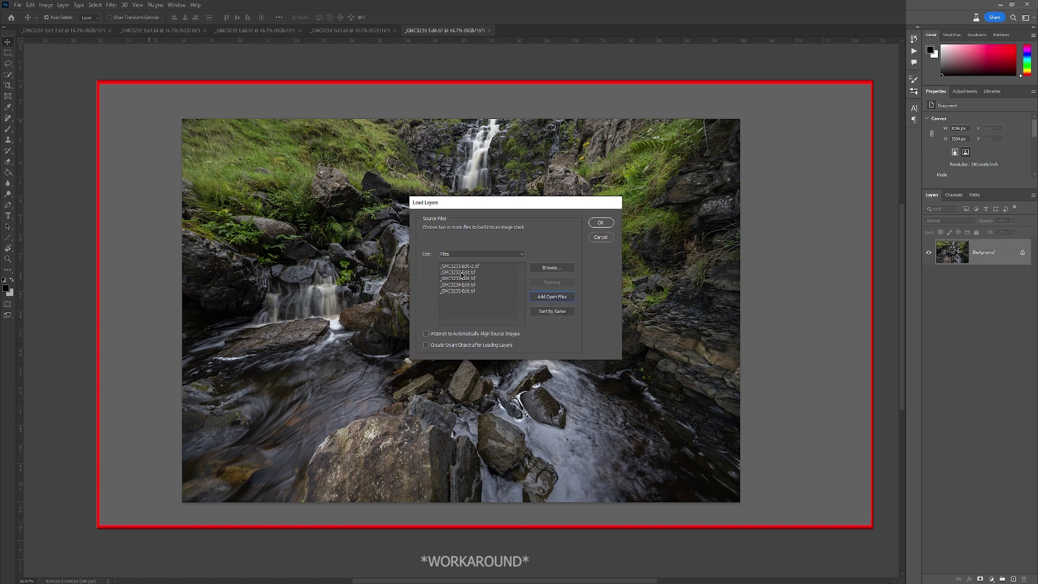
click(468, 266)
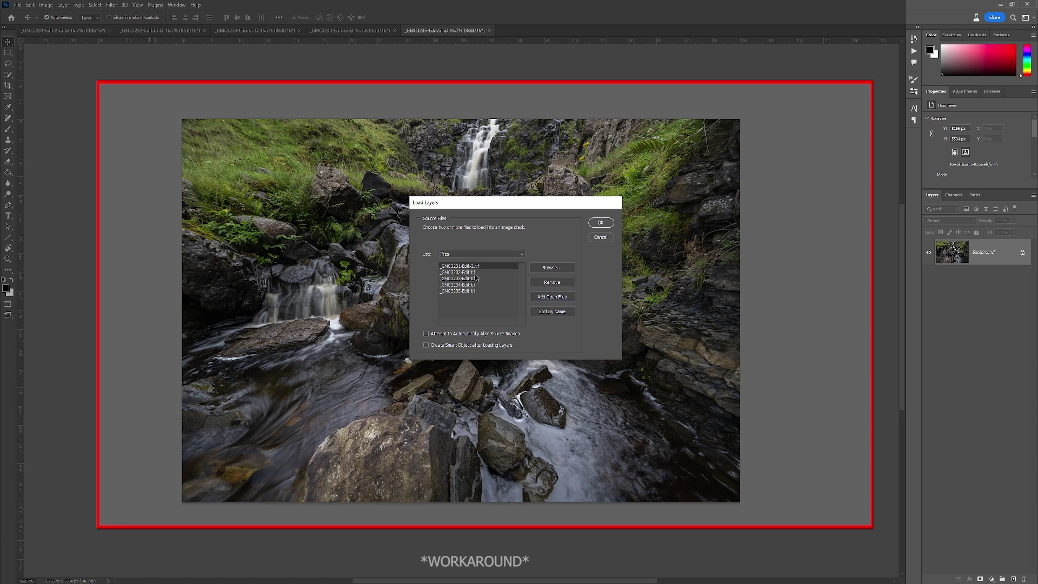
shift+click(475, 291)
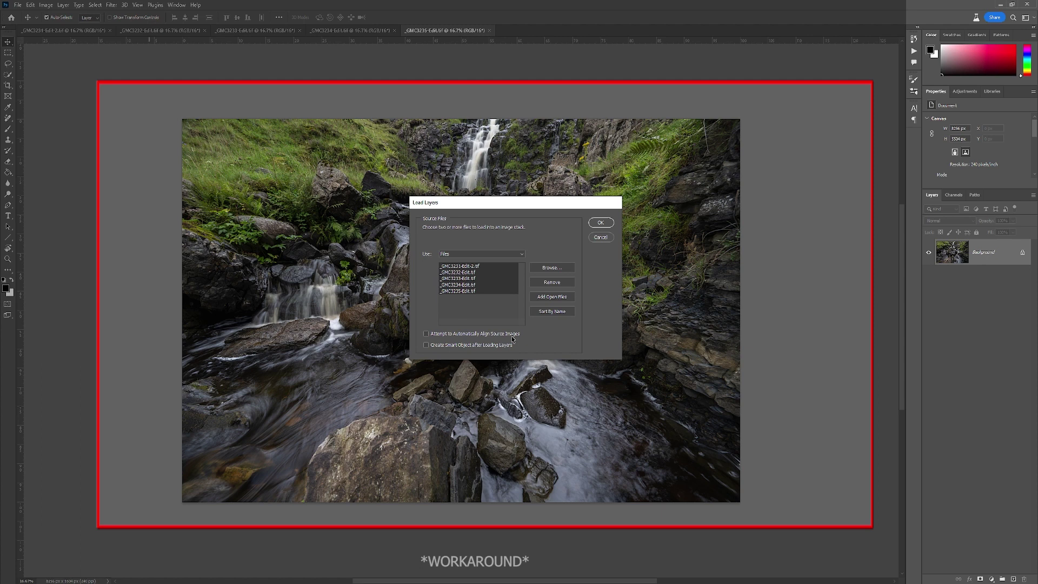
click(601, 223)
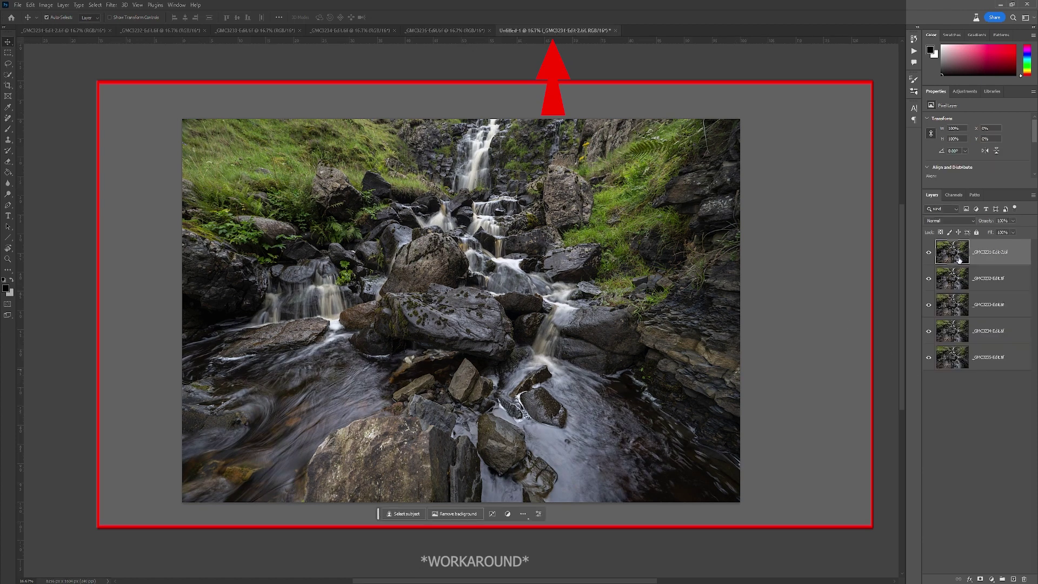
Close the extra frame document, select all five layers and auto-align them with Auto projection.
click(485, 31)
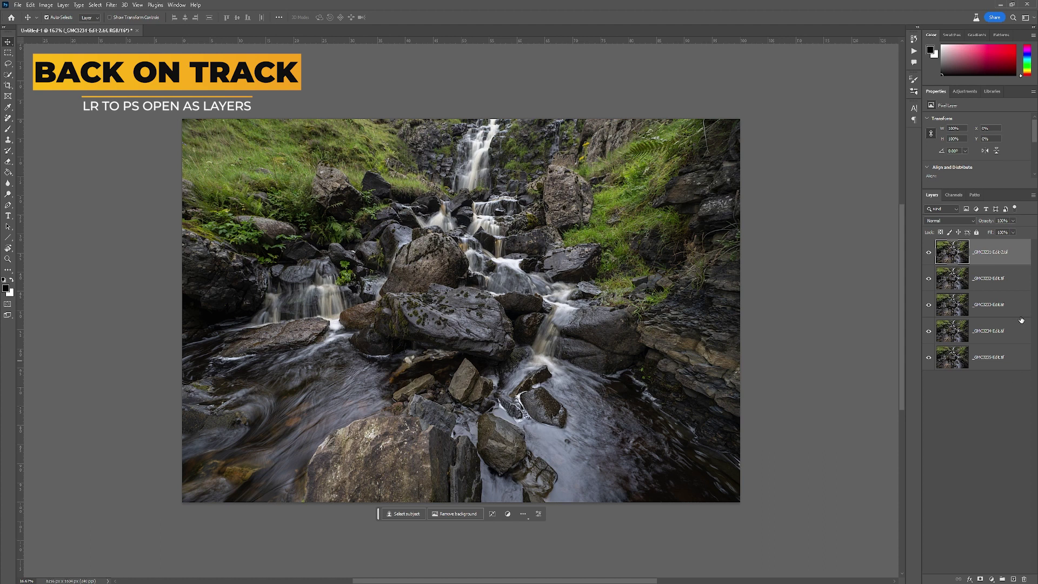
shift+click(998, 356)
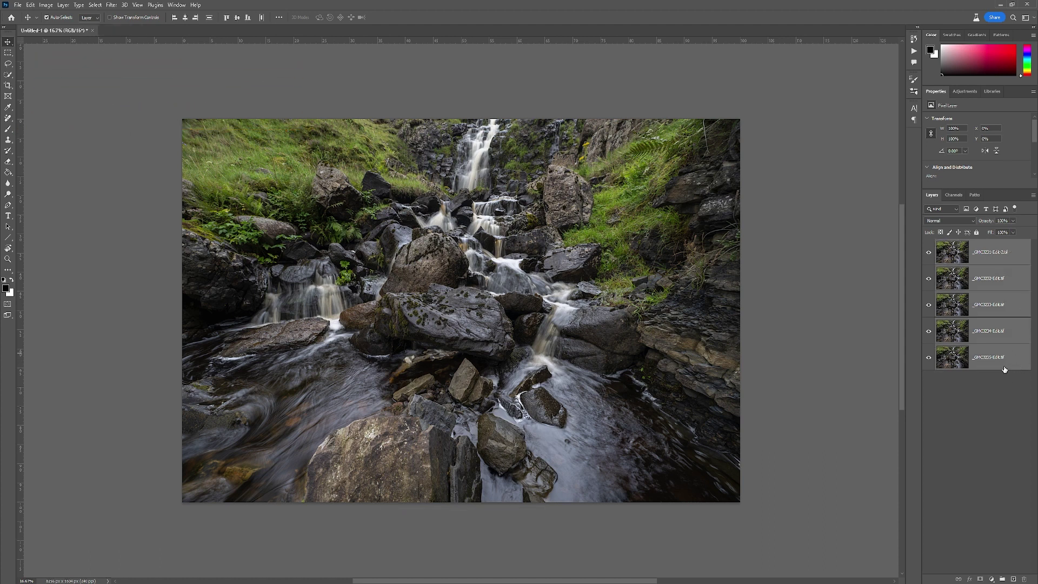
click(31, 5)
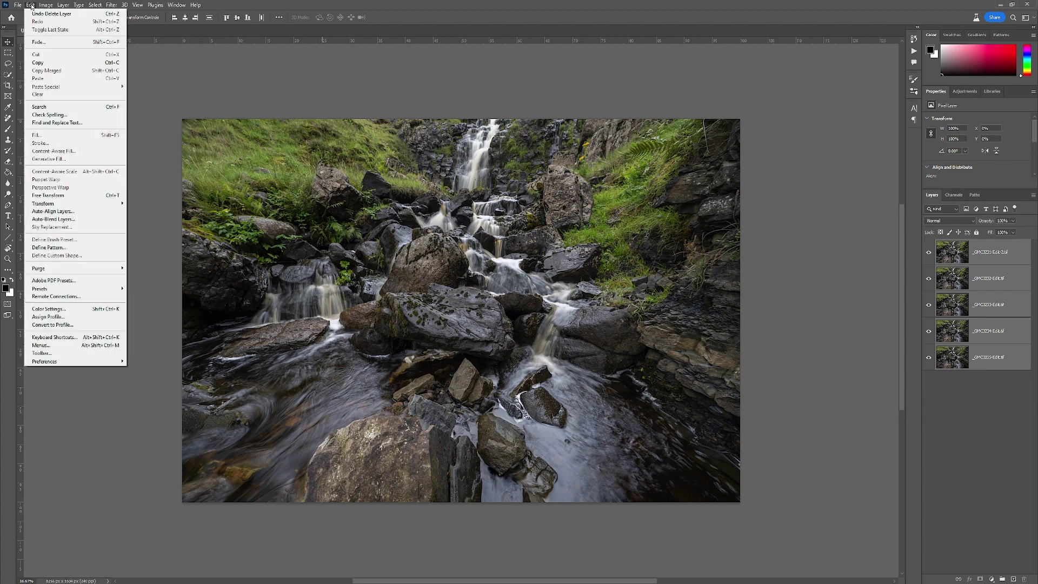
click(76, 212)
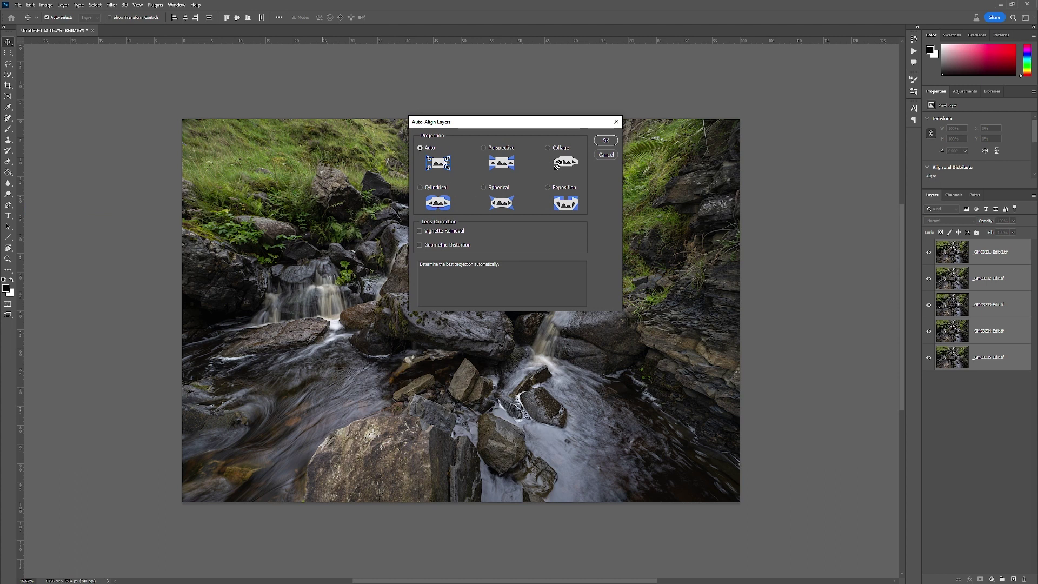
click(612, 143)
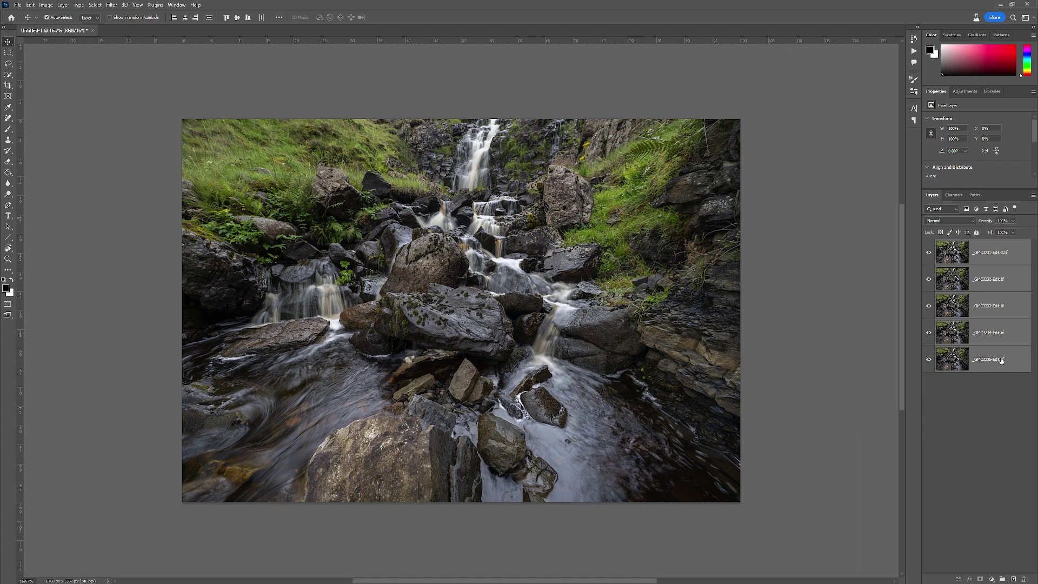
Duplicate the five layers with Ctrl+J, put the copies in Group 1, and hide it.
key(ctrl+j)
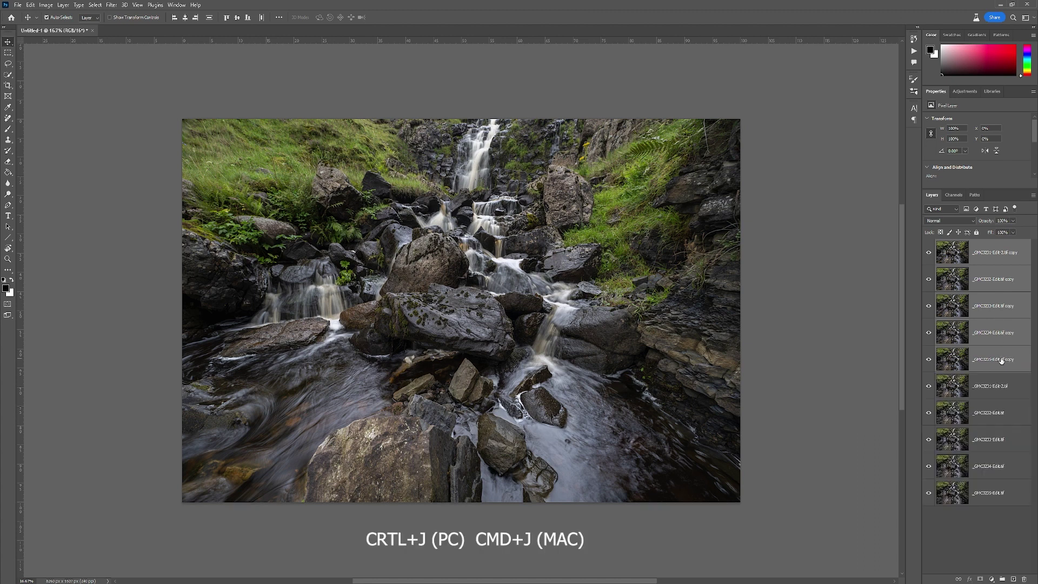
click(1000, 579)
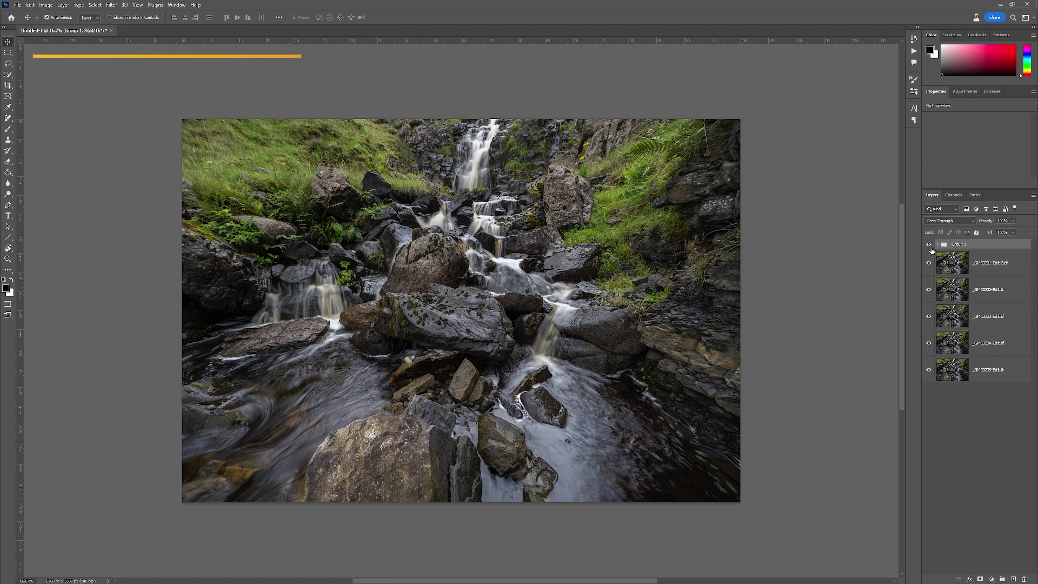
click(929, 245)
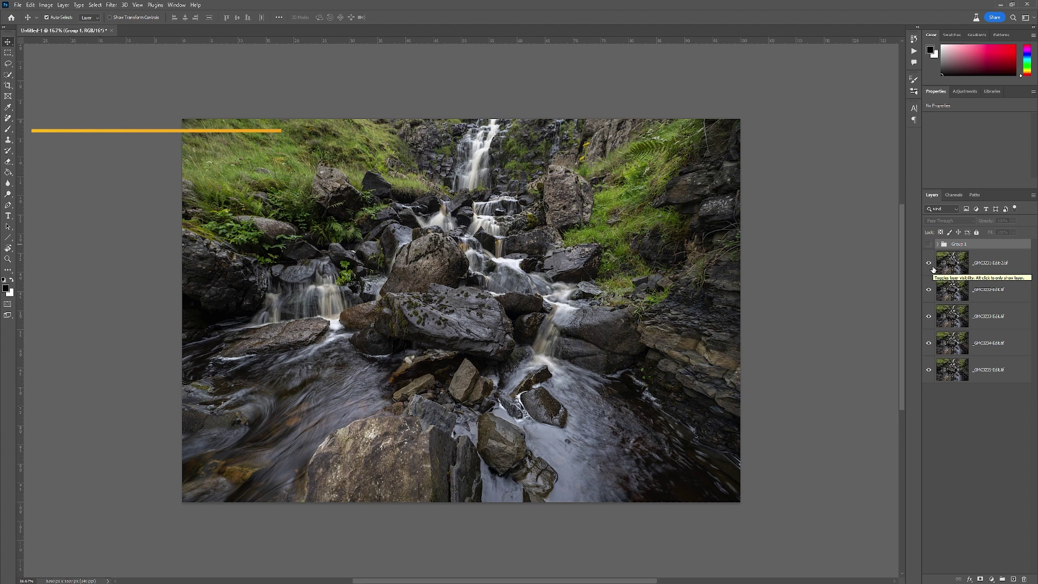
Auto-blend the five original layers using Stack Images with Seamless Tones and Colors.
click(1003, 269)
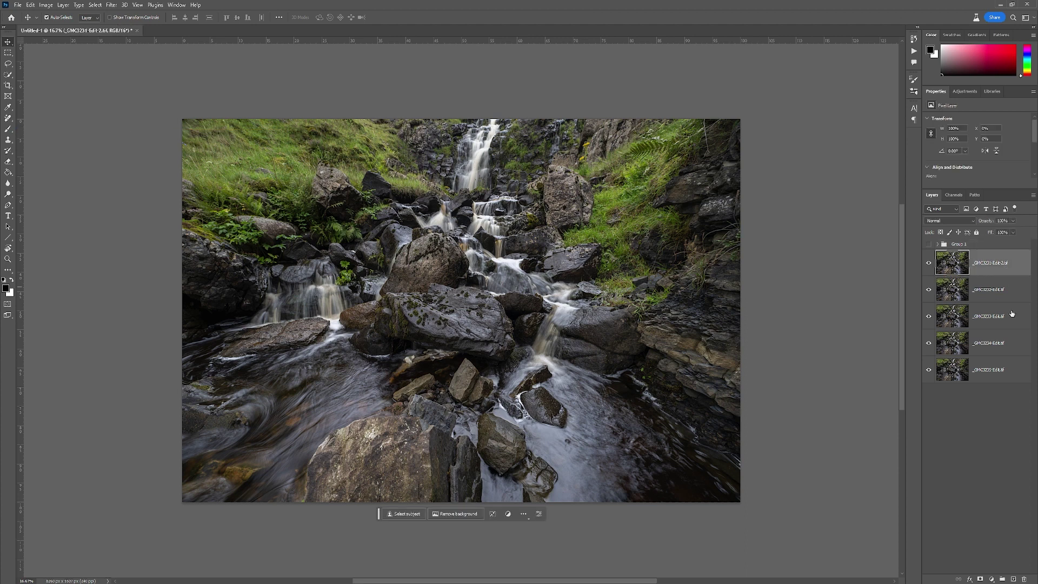
shift+click(1011, 372)
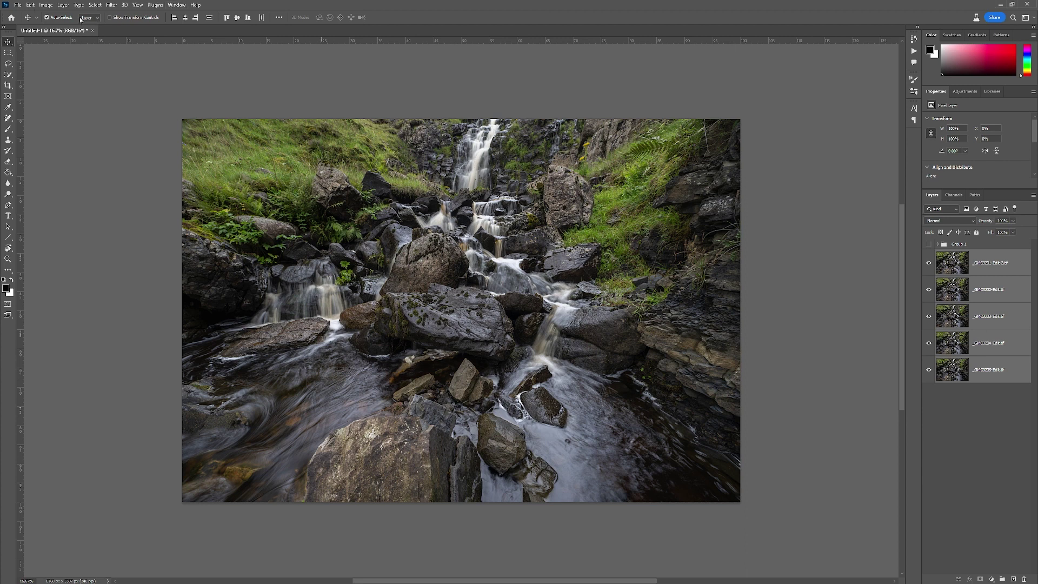
click(30, 4)
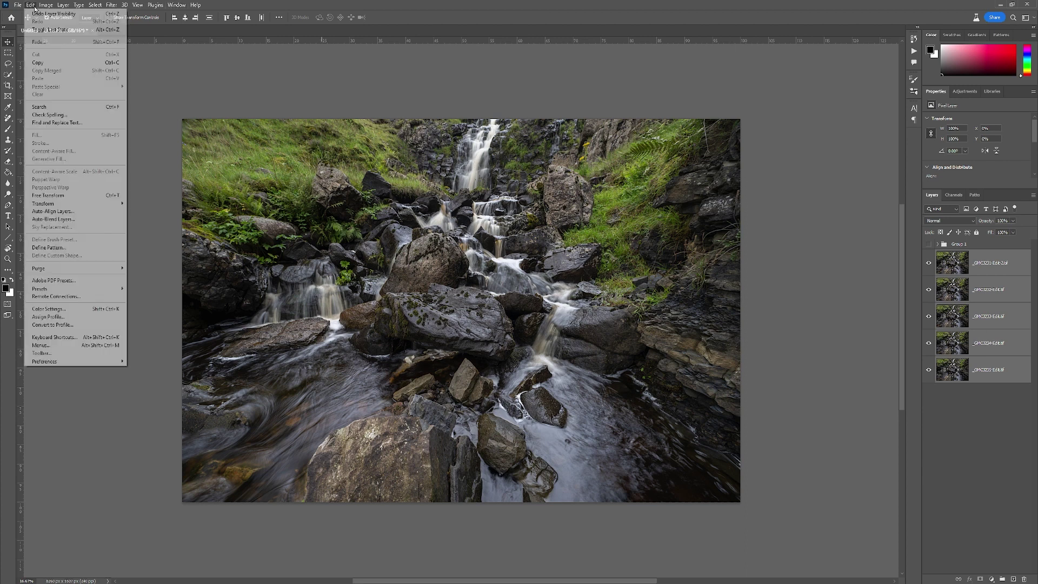
click(54, 219)
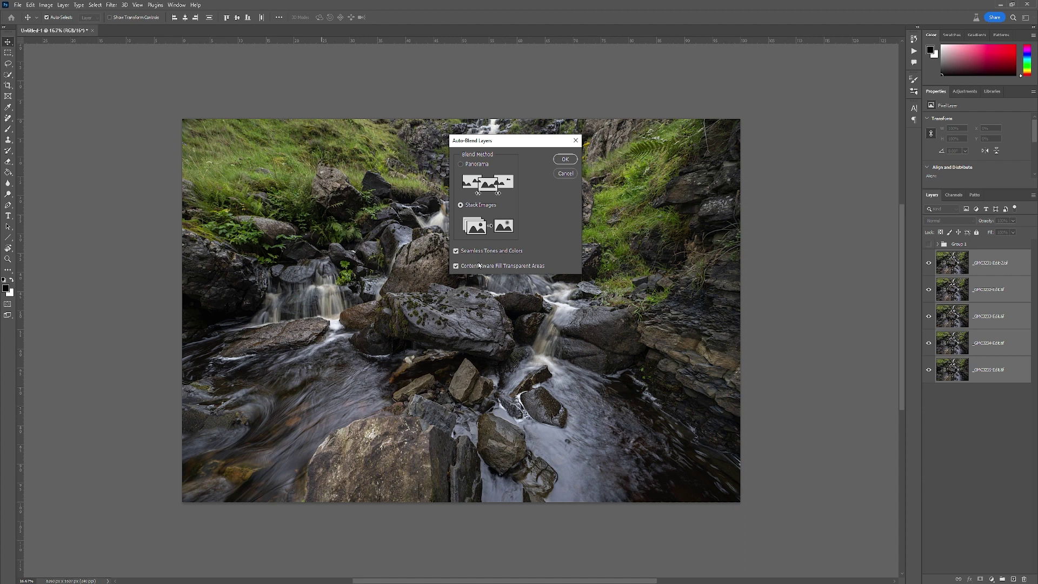
click(563, 160)
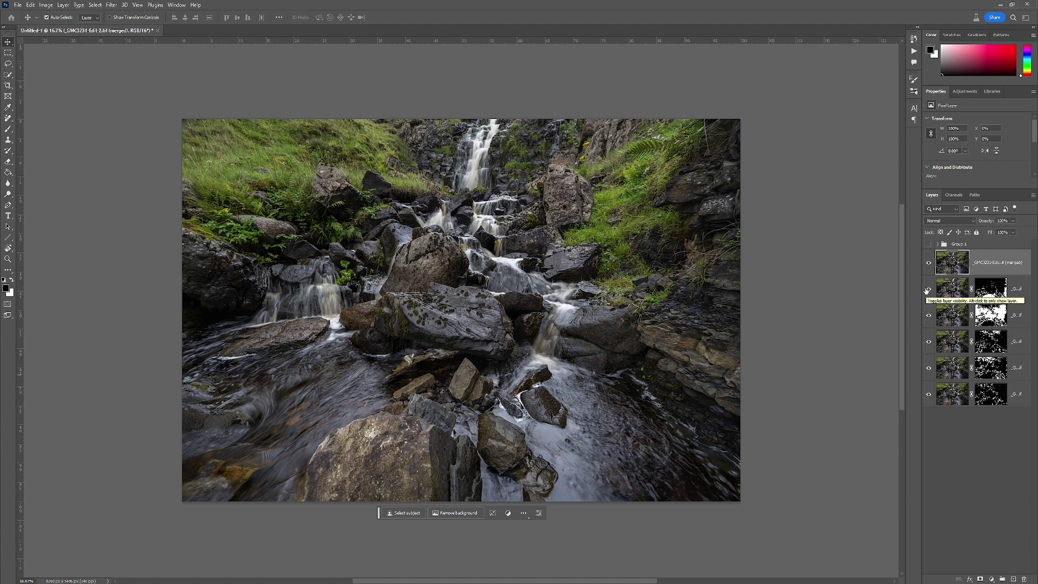
Hide the five masked source layers and zoom in on the rocks and ferns left of centre.
drag(928, 290, 928, 395)
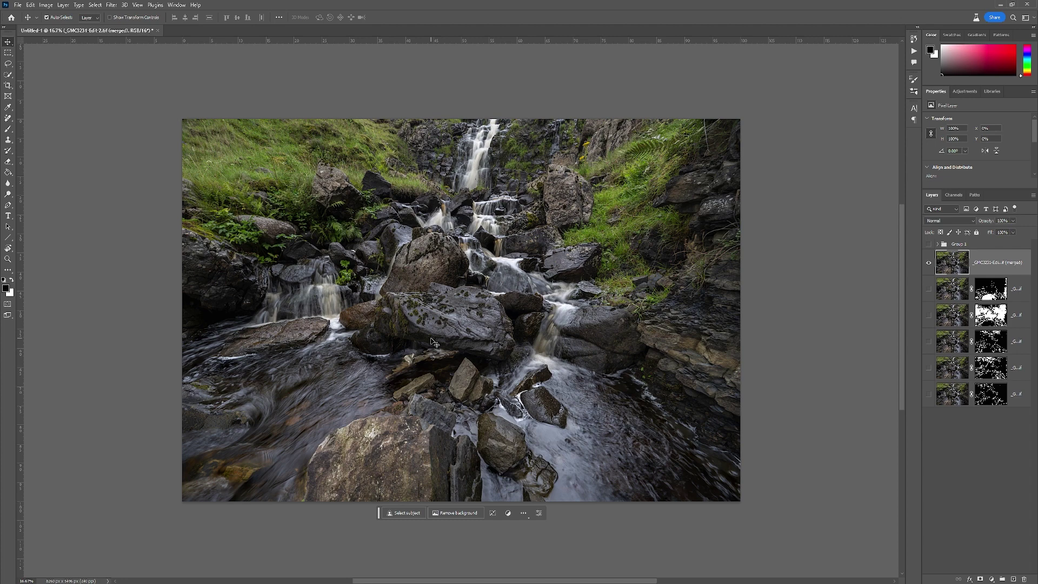
key(z)
drag(351, 210, 396, 206)
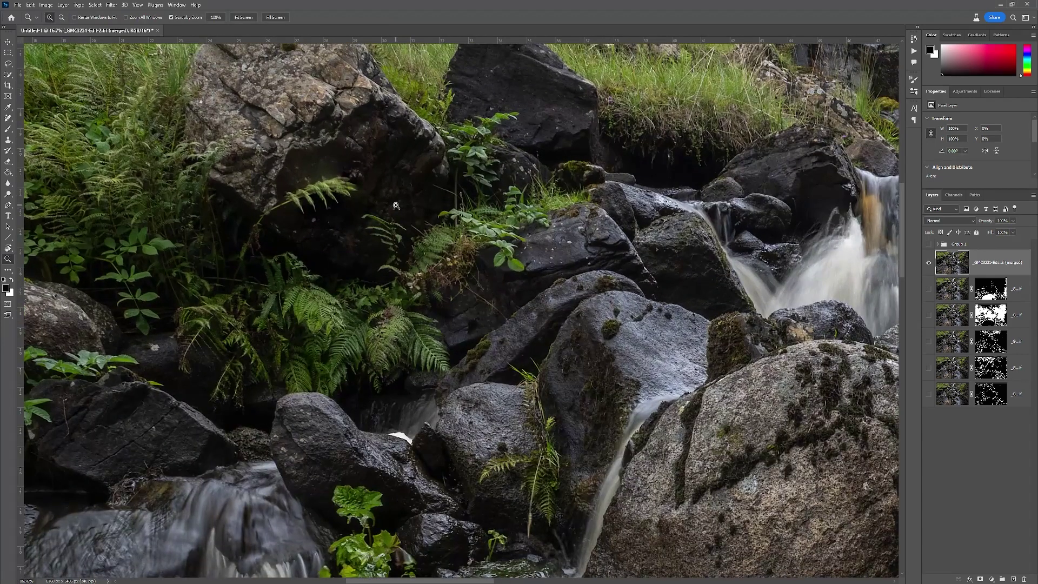
key(v)
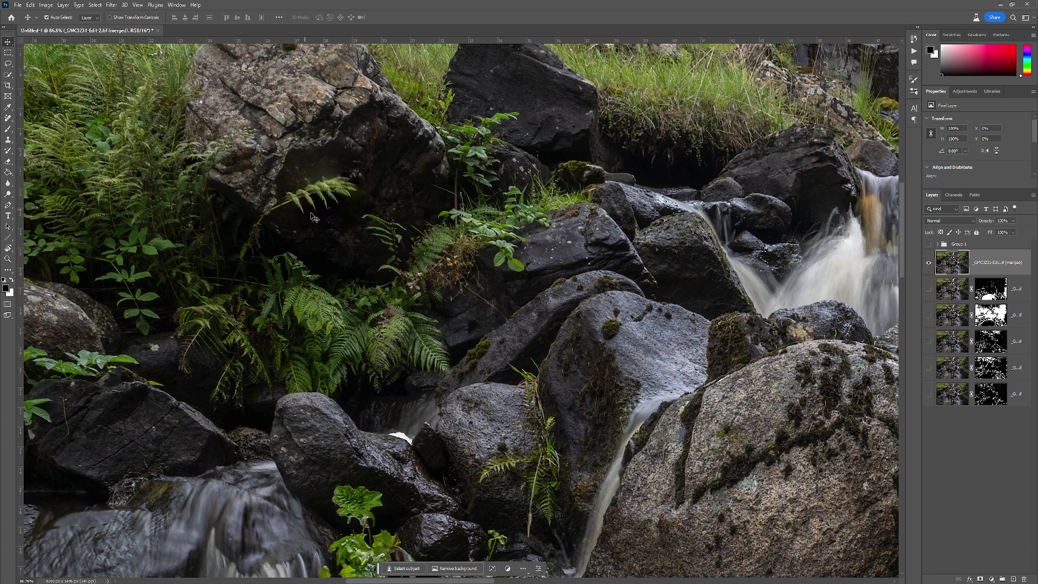
Pan across the upper and lower waterfalls, stream, slate rocks and grassy bank checking sharpness.
drag(706, 249, 377, 402)
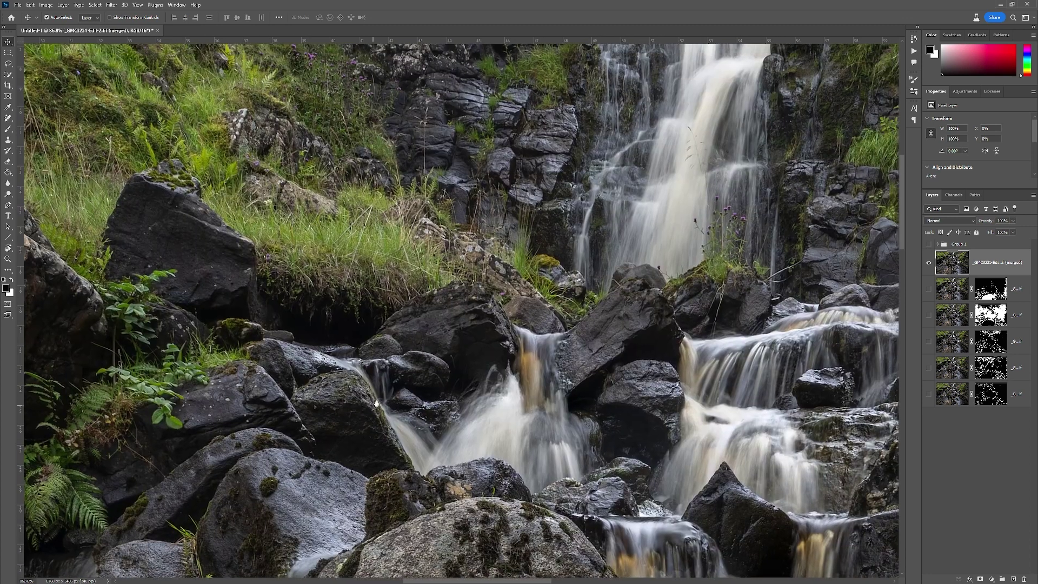
drag(843, 303, 546, 409)
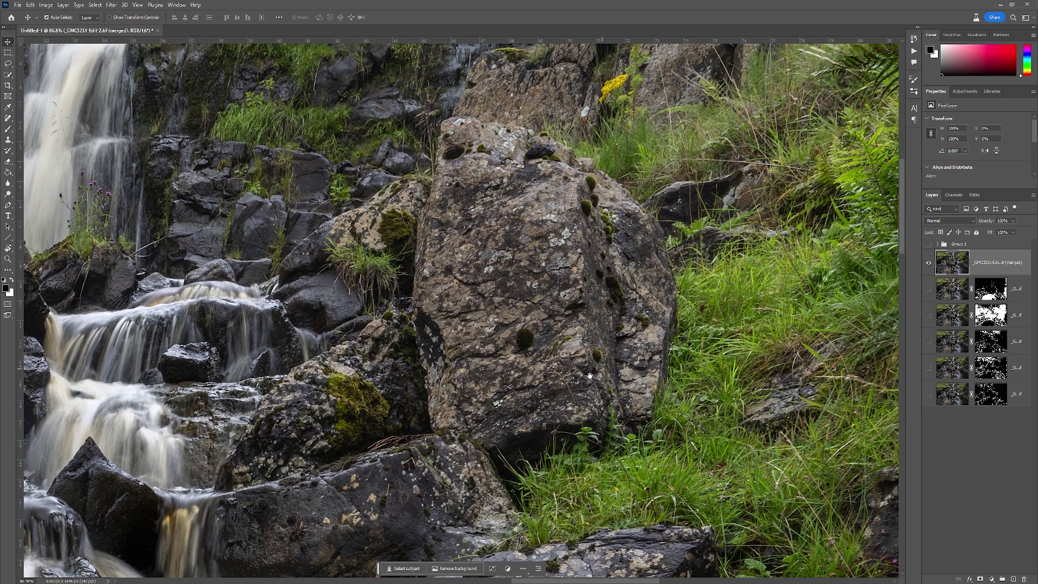
drag(566, 409, 546, 292)
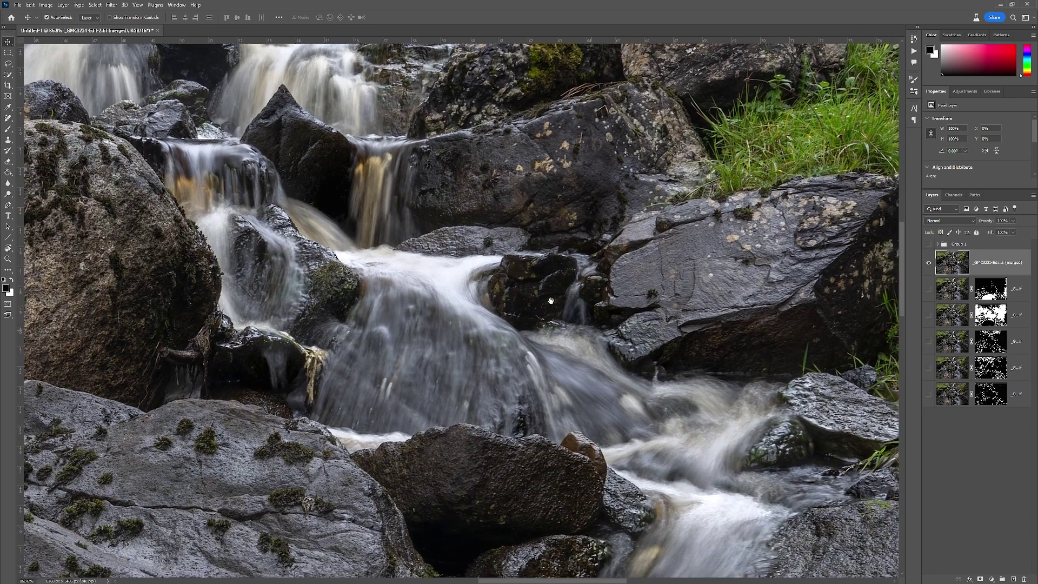
drag(703, 422, 599, 324)
drag(649, 432, 381, 329)
drag(713, 541, 419, 363)
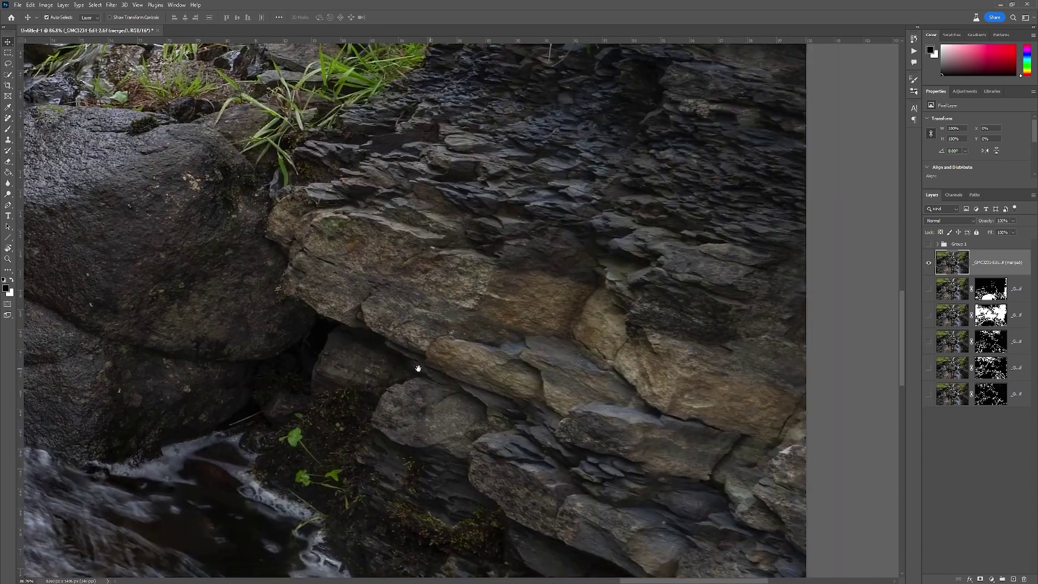
drag(296, 388, 562, 486)
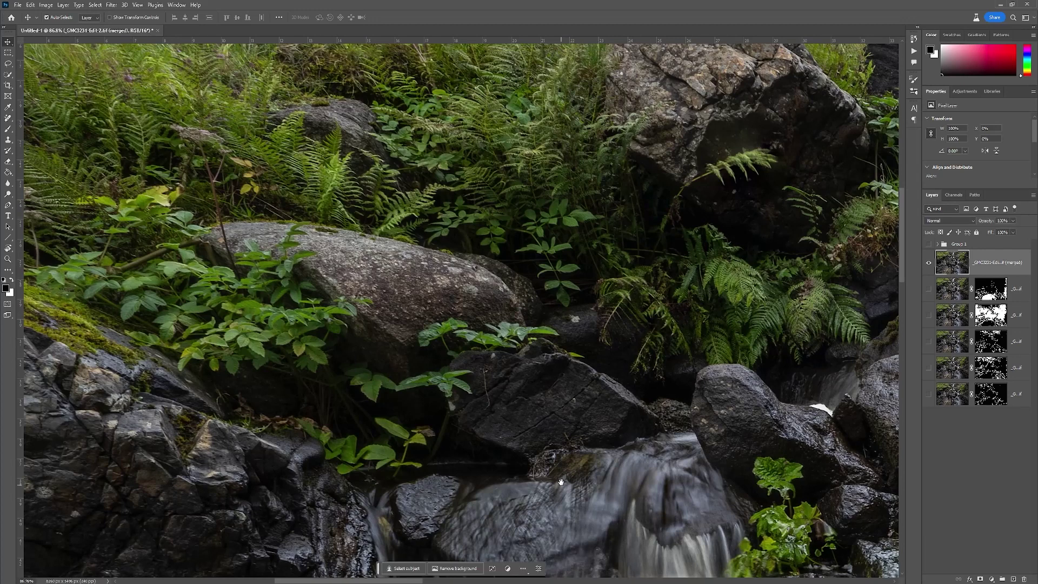
drag(492, 276, 528, 376)
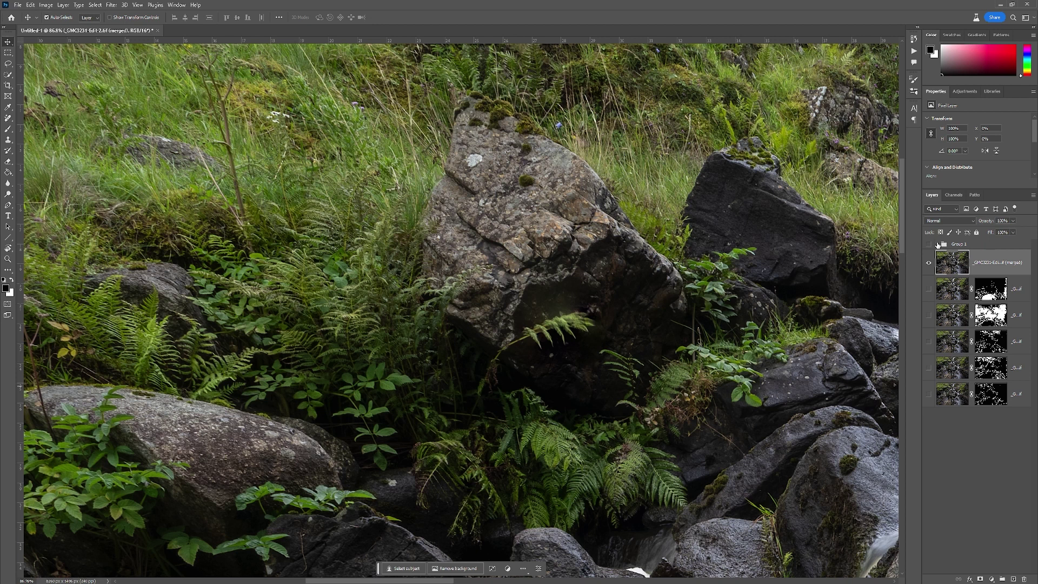
click(938, 244)
click(929, 245)
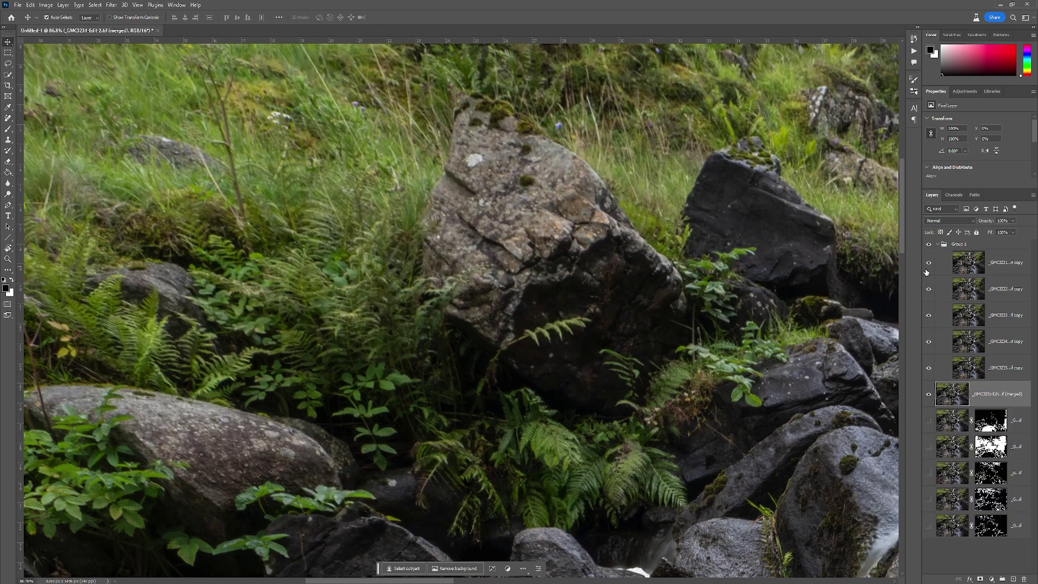
click(929, 262)
click(929, 368)
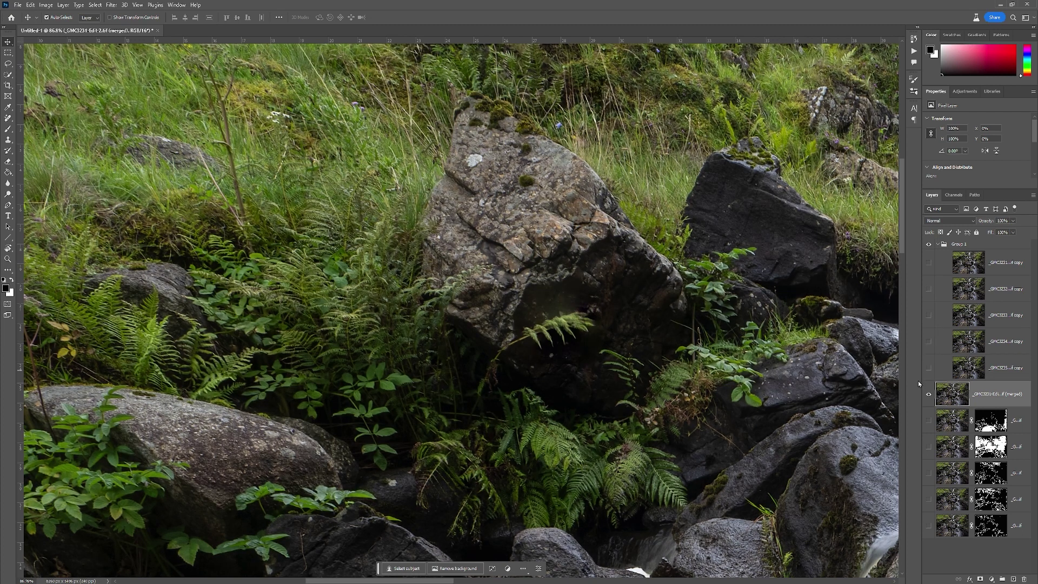
click(928, 368)
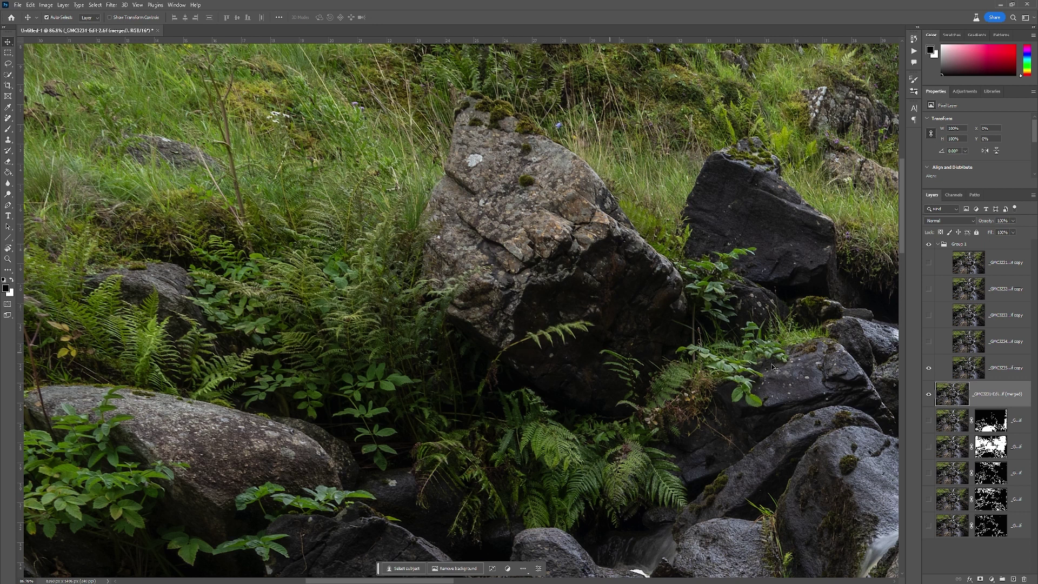
click(928, 368)
click(928, 343)
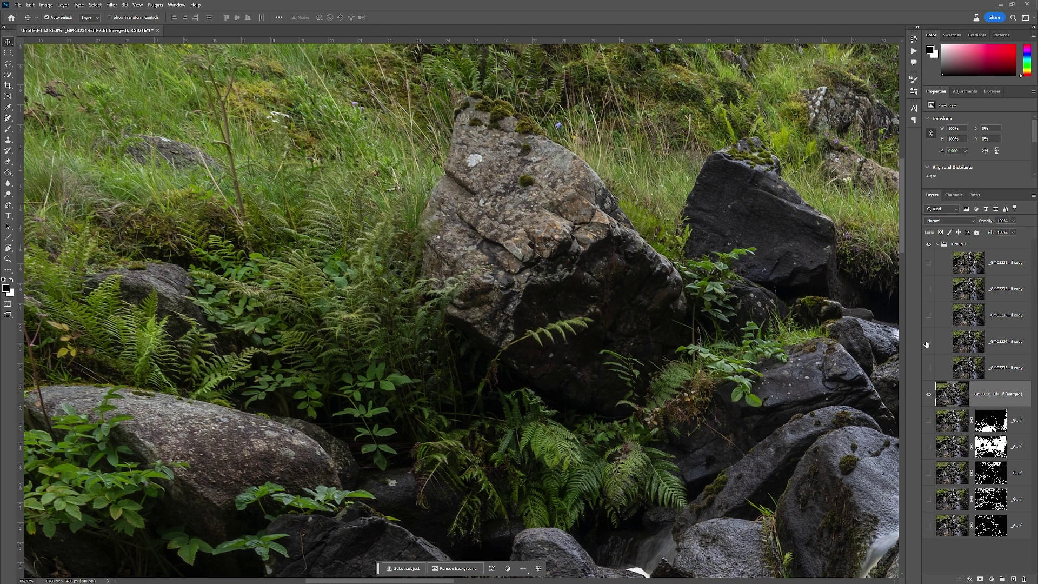
click(927, 342)
click(929, 317)
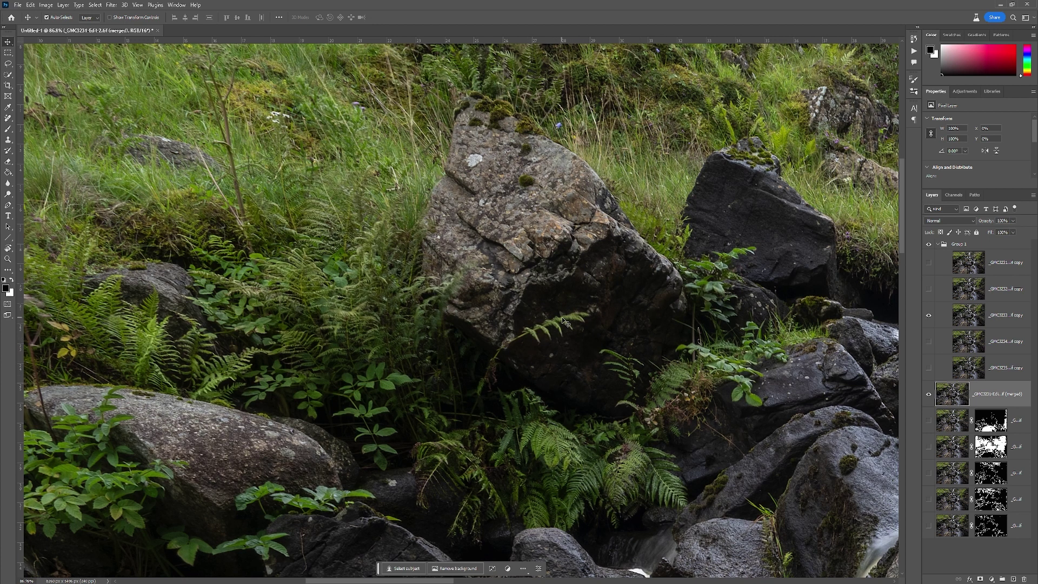
click(929, 315)
click(927, 290)
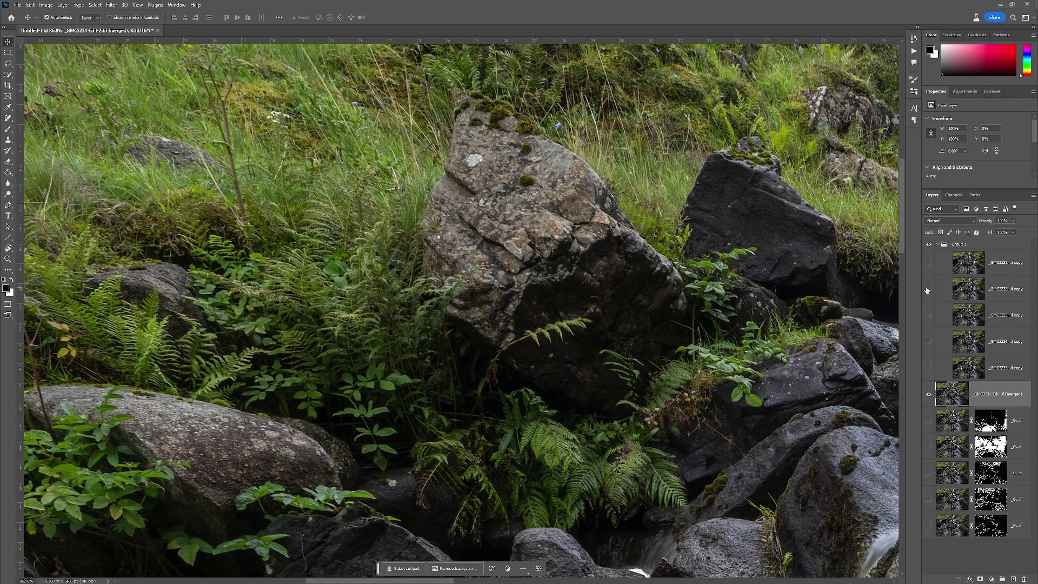
click(927, 289)
click(927, 261)
click(928, 261)
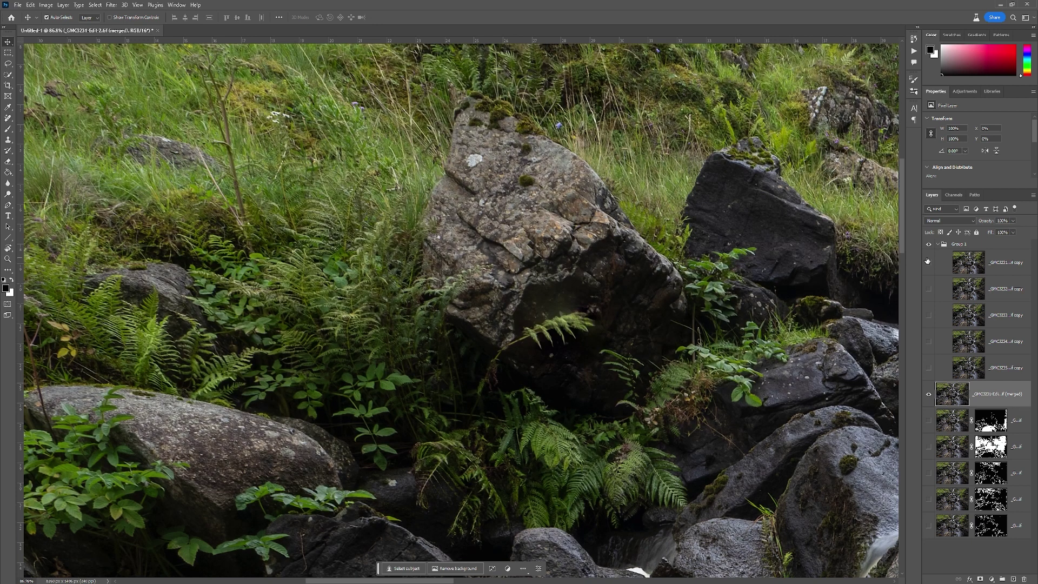
click(930, 316)
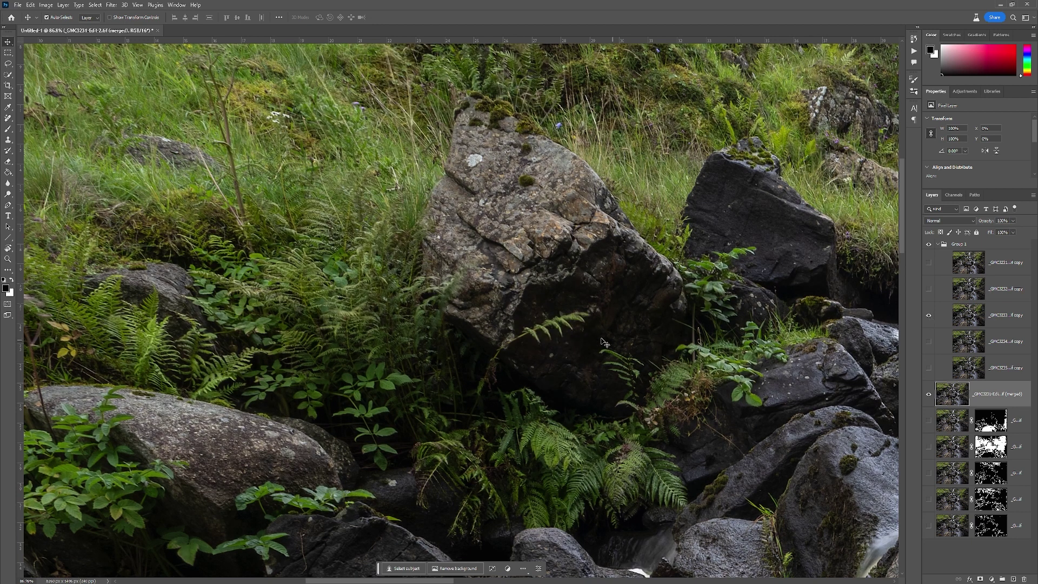
key(z)
drag(573, 330, 580, 378)
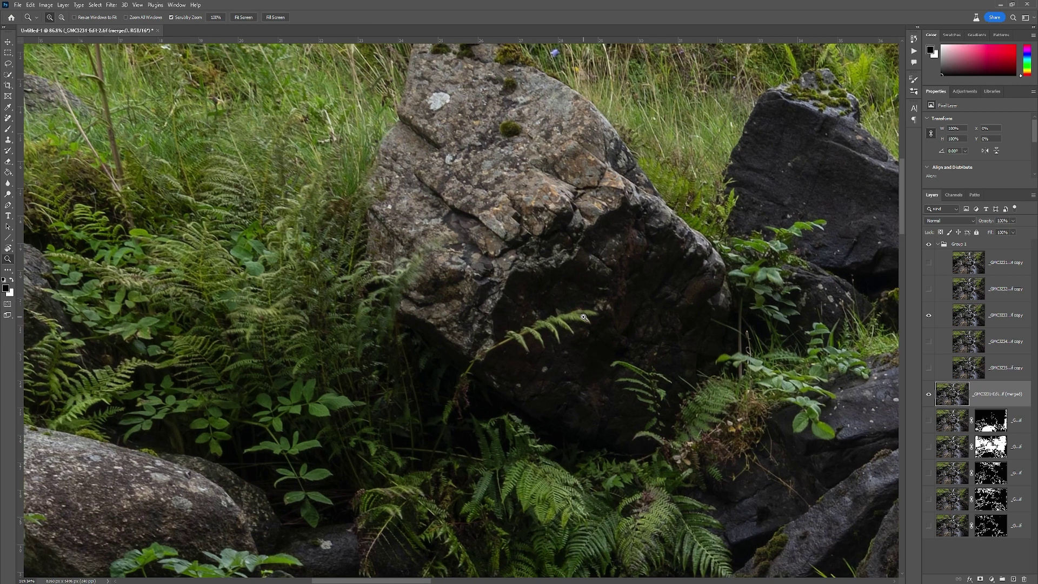
key(v)
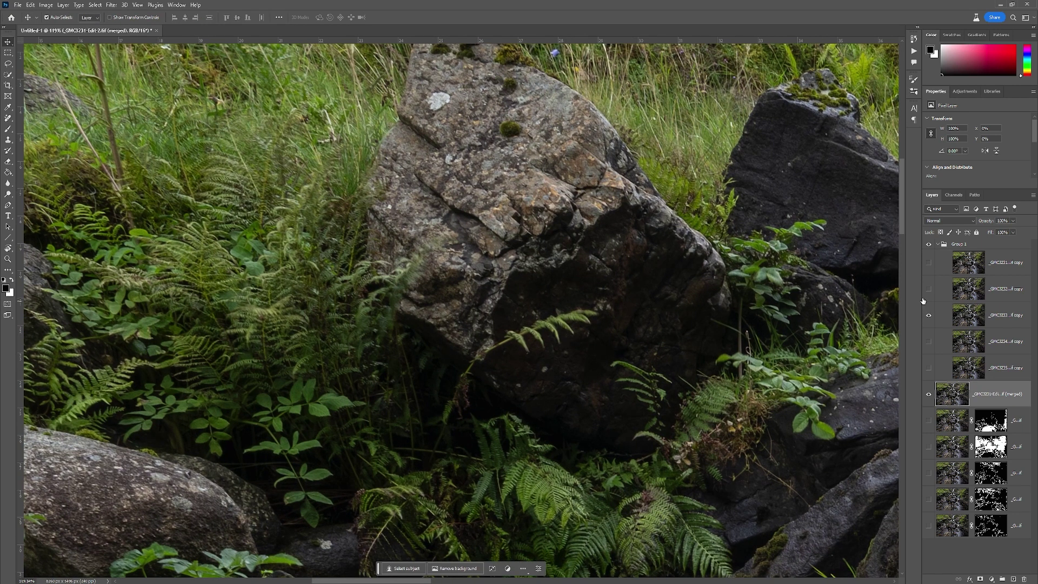
click(928, 316)
click(929, 290)
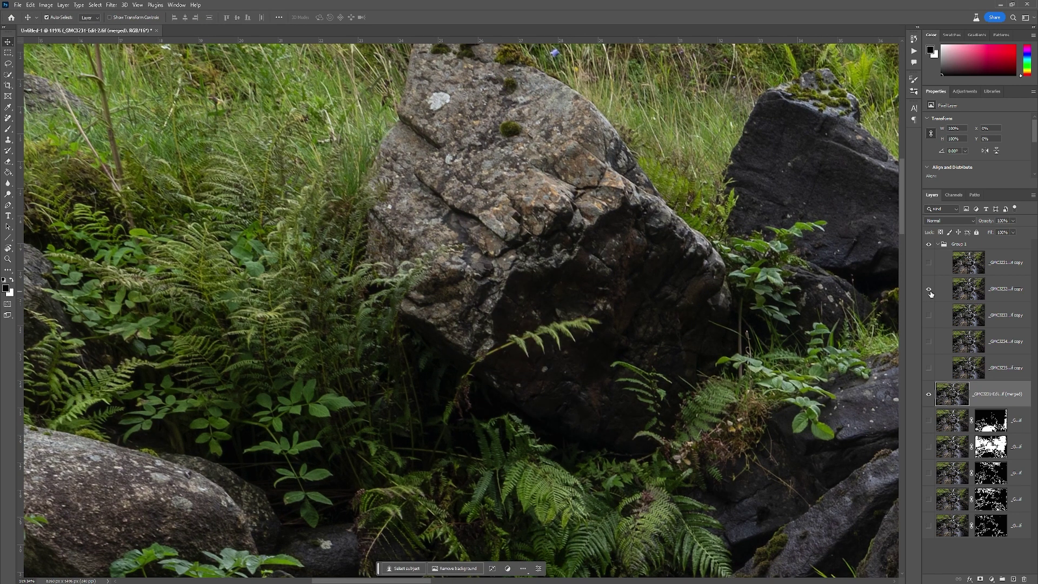
click(929, 290)
Give _GMC3233 copy a hide-all mask and paint the fern back with a 100 px white brush.
click(997, 324)
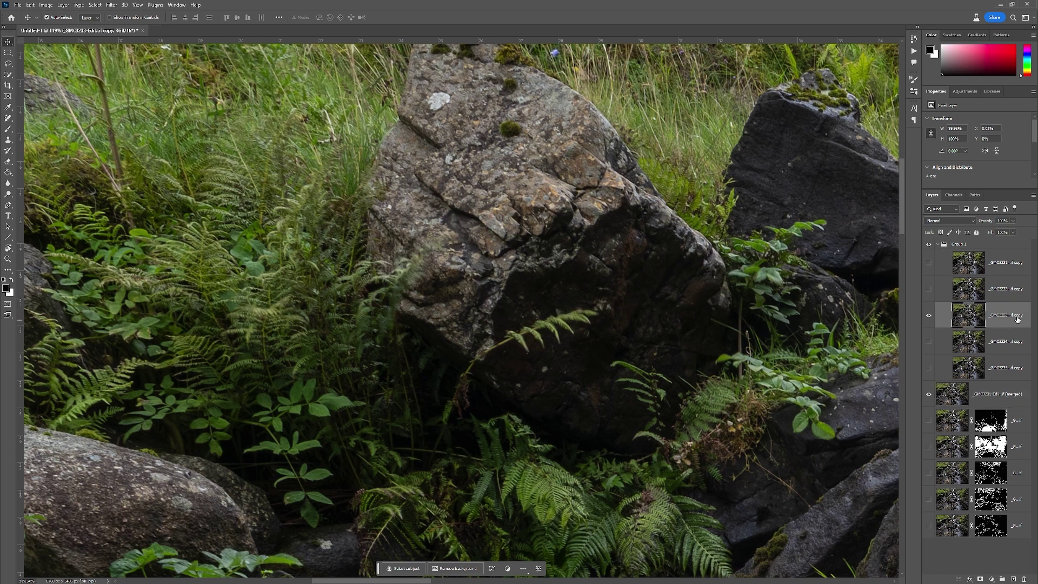
alt+click(980, 579)
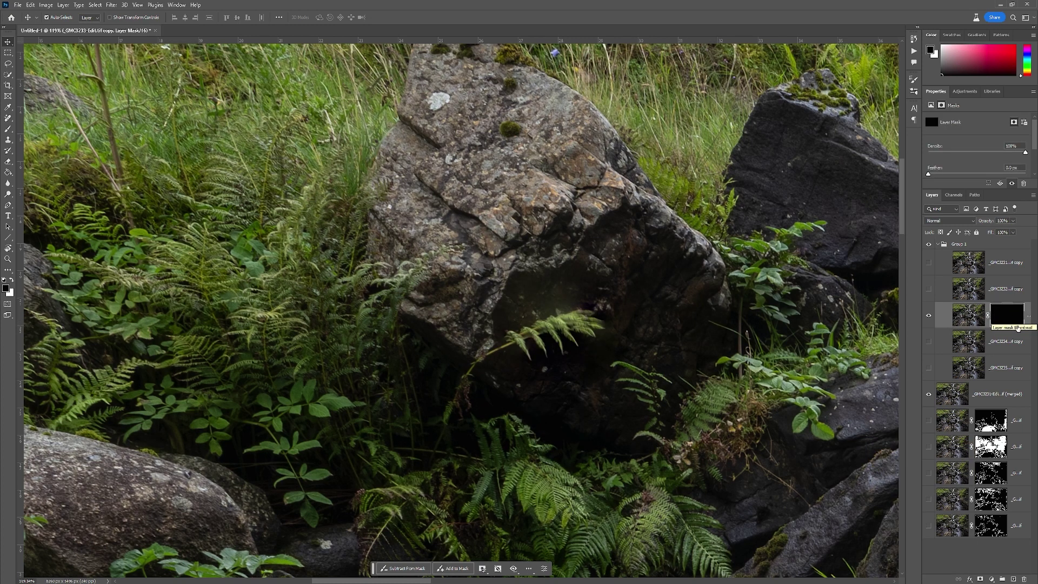
click(8, 129)
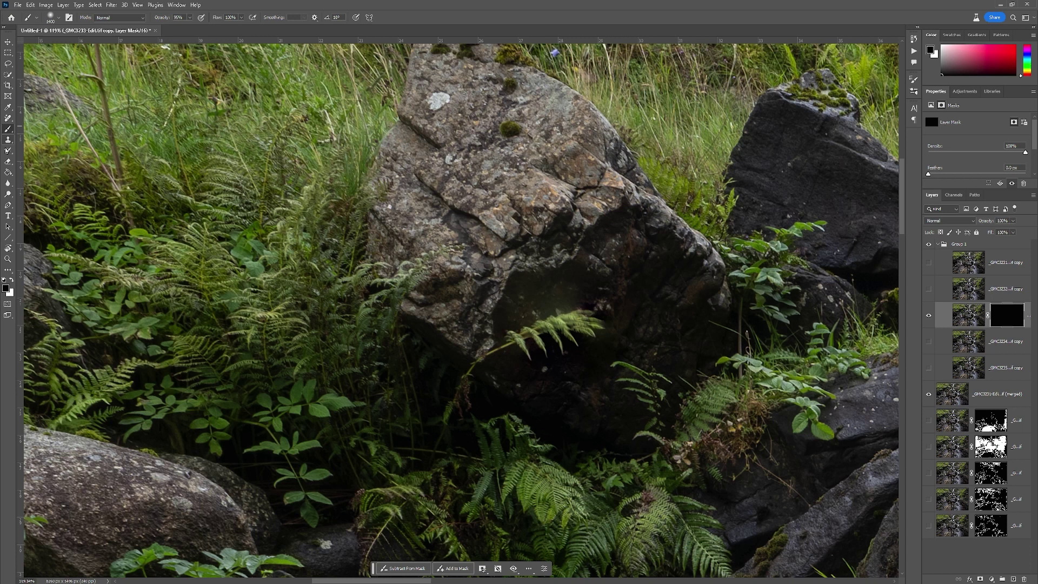
click(13, 280)
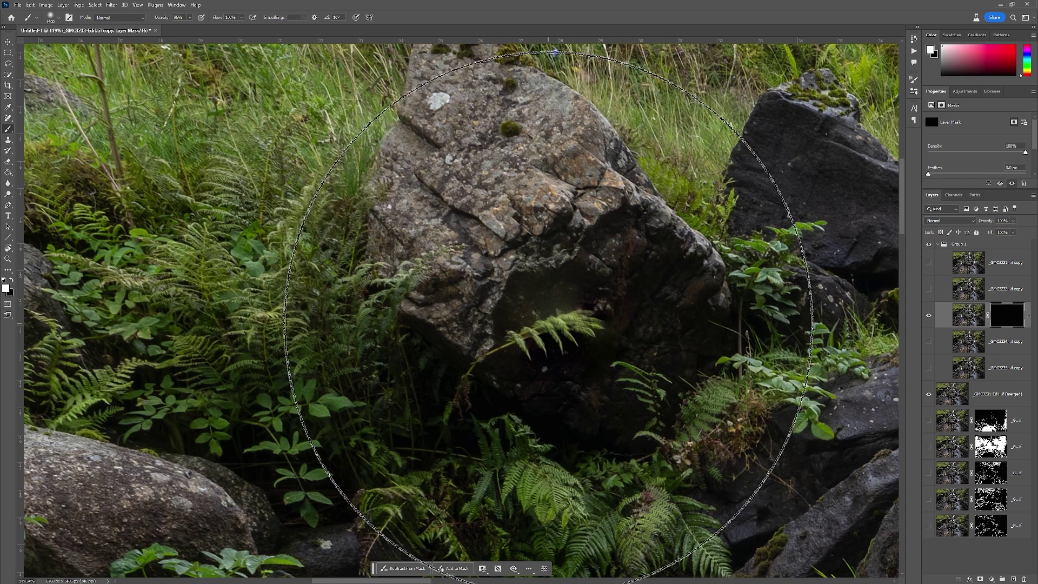
key(bracketleft)
key(bracketleft)
key(bracketleft)
key(bracketleft)
key(bracketleft)
key(bracketleft)
key(bracketleft)
key(bracketleft)
key(bracketleft)
key(bracketleft)
key(bracketleft)
key(bracketleft)
key(bracketleft)
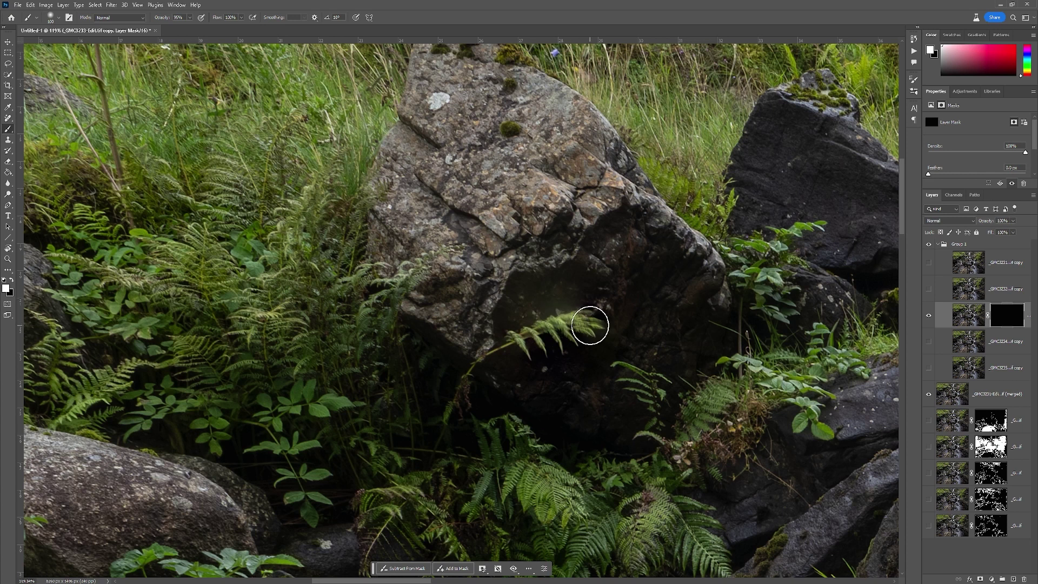
mouse_move(590, 325)
mouse_down()
mouse_move(573, 337)
mouse_move(561, 308)
mouse_move(545, 346)
mouse_move(530, 321)
mouse_move(533, 343)
mouse_move(535, 330)
mouse_move(461, 397)
mouse_move(489, 355)
mouse_move(590, 315)
mouse_move(516, 352)
mouse_up()
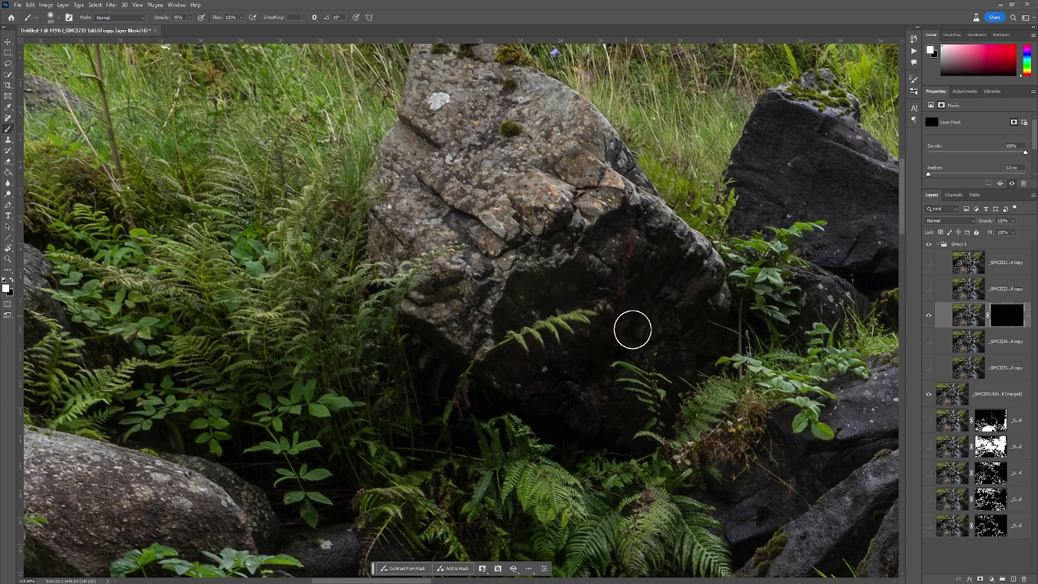
click(606, 308)
Fit the image in view, hide the masked _GMC3233 copy layer, and label it red.
key(ctrl+0)
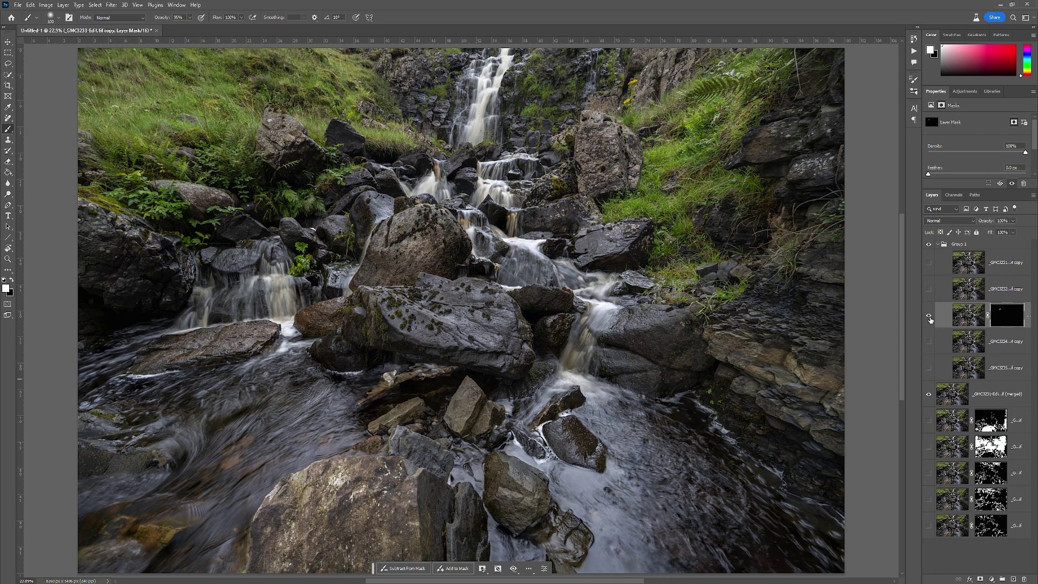
click(928, 317)
right_click(930, 326)
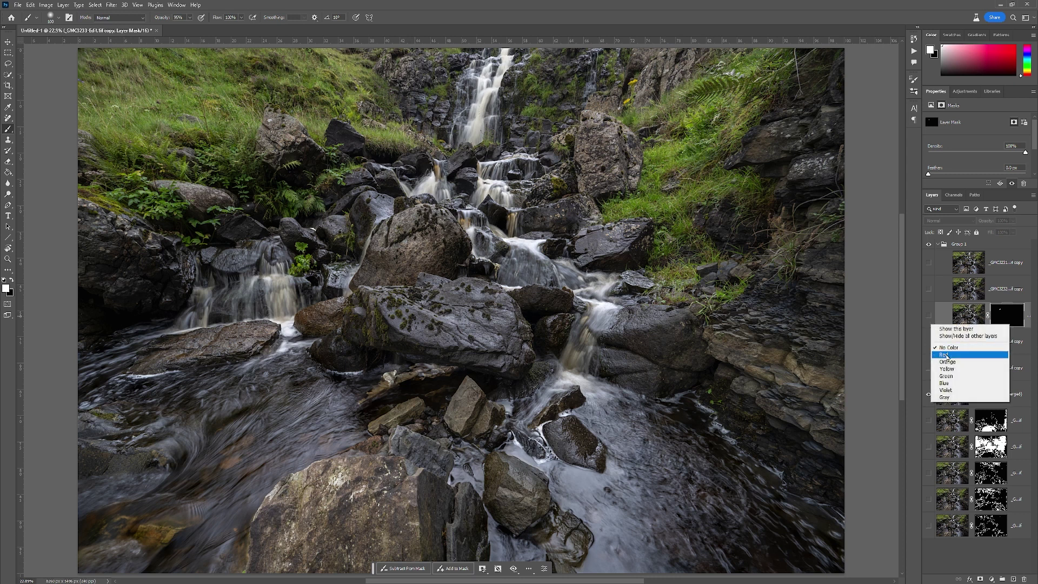
click(951, 356)
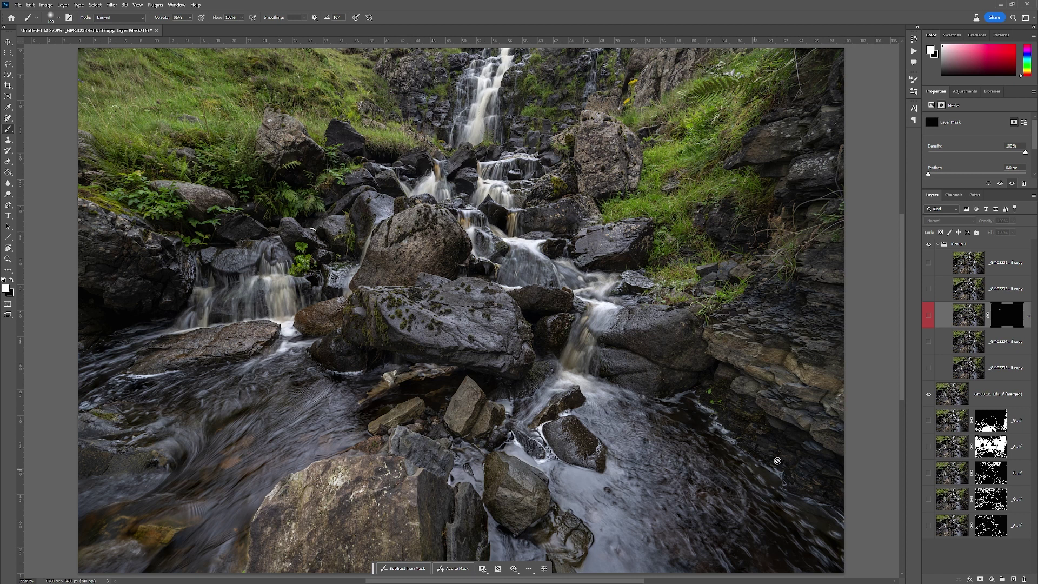
Toggle the _GMC3235, _GMC3234 and _GMC3232 copy exposures to compare their water.
click(929, 368)
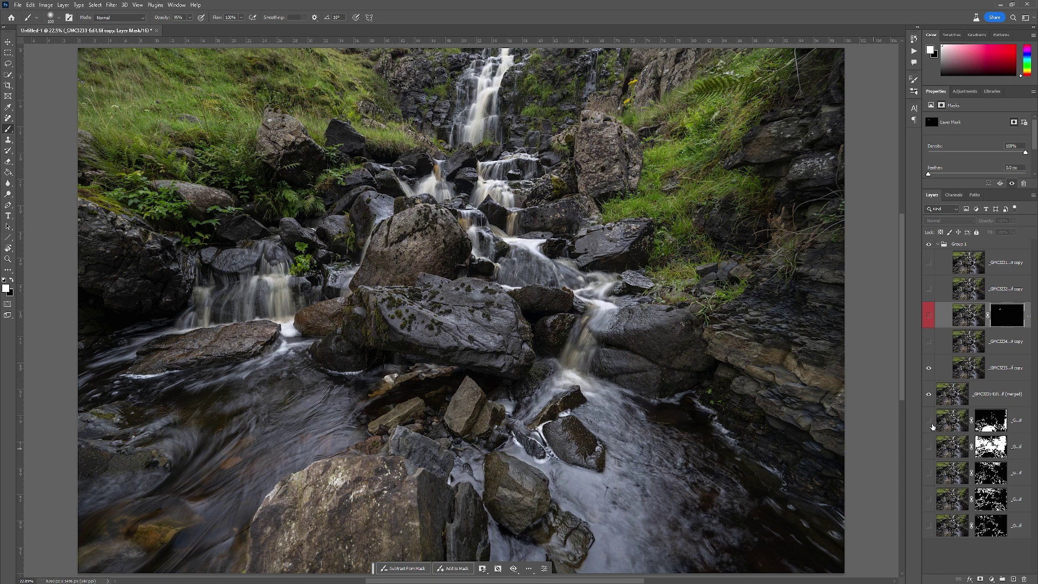
click(929, 371)
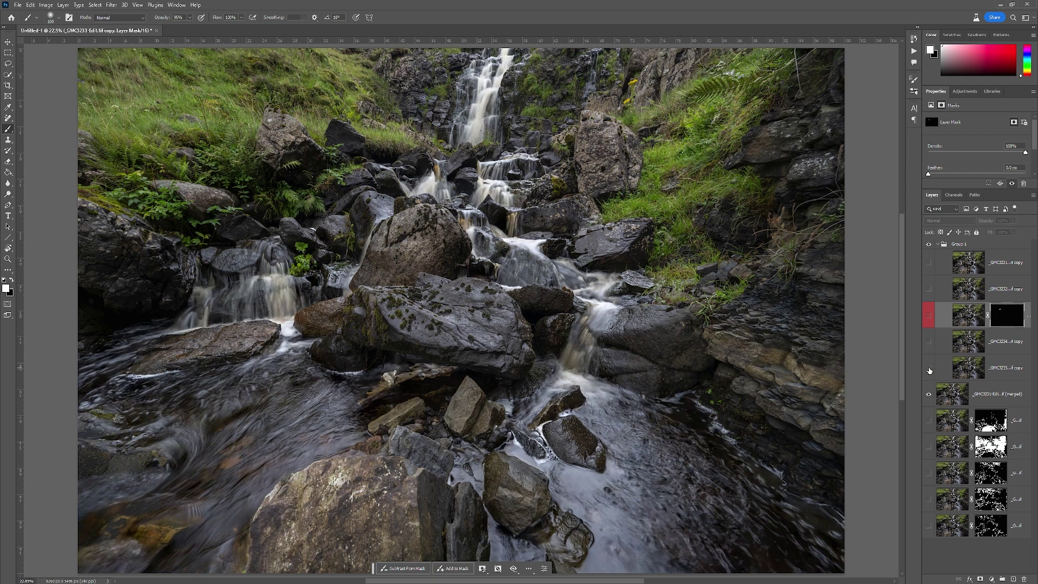
click(928, 344)
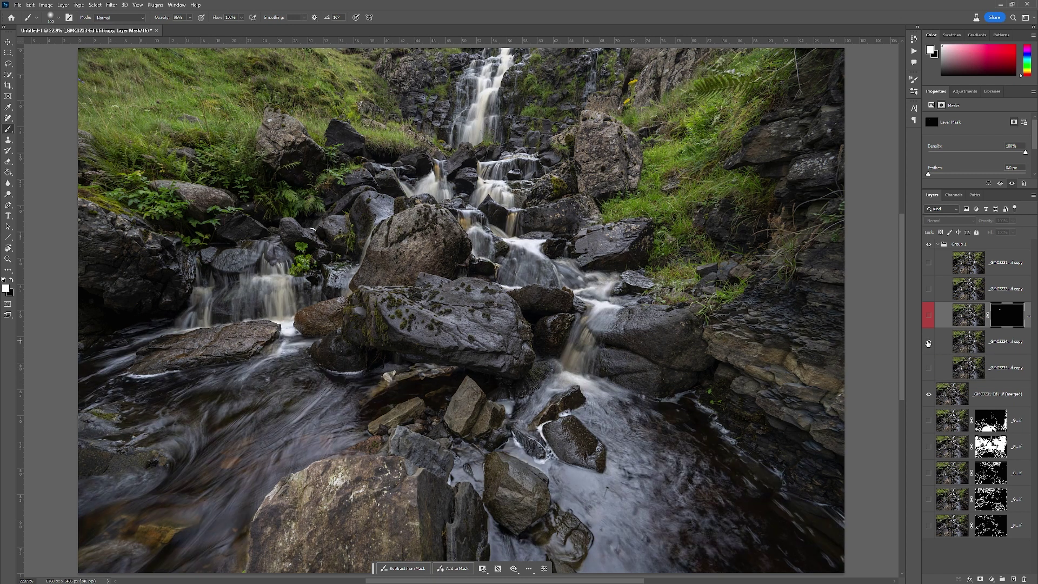
click(928, 344)
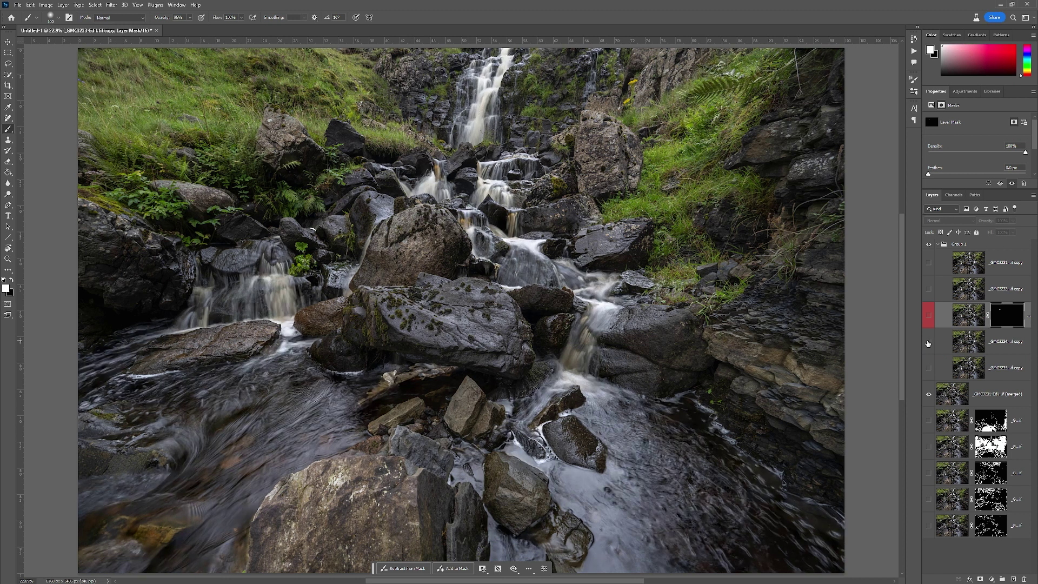
click(929, 290)
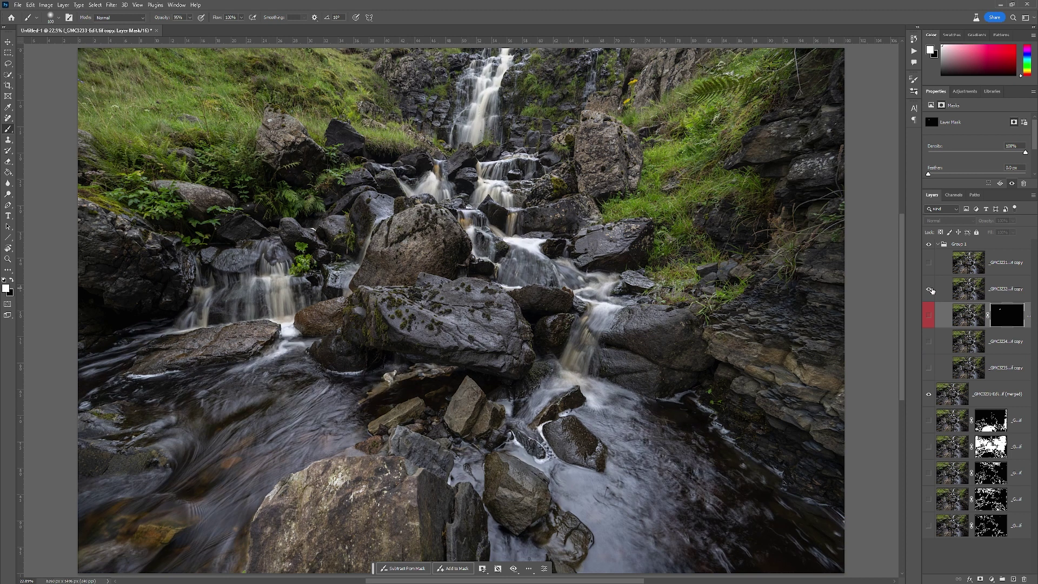
click(930, 290)
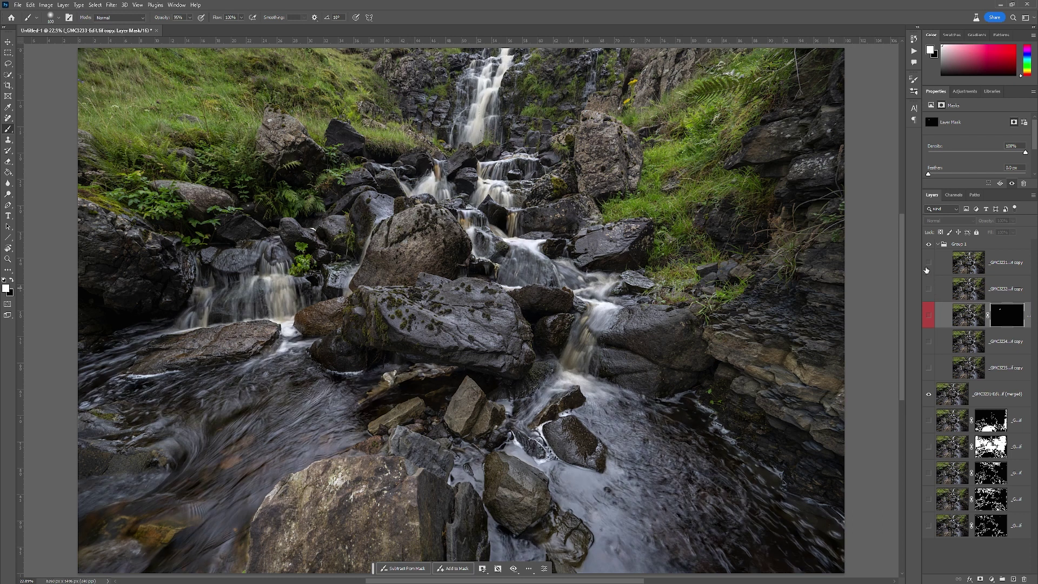
click(929, 264)
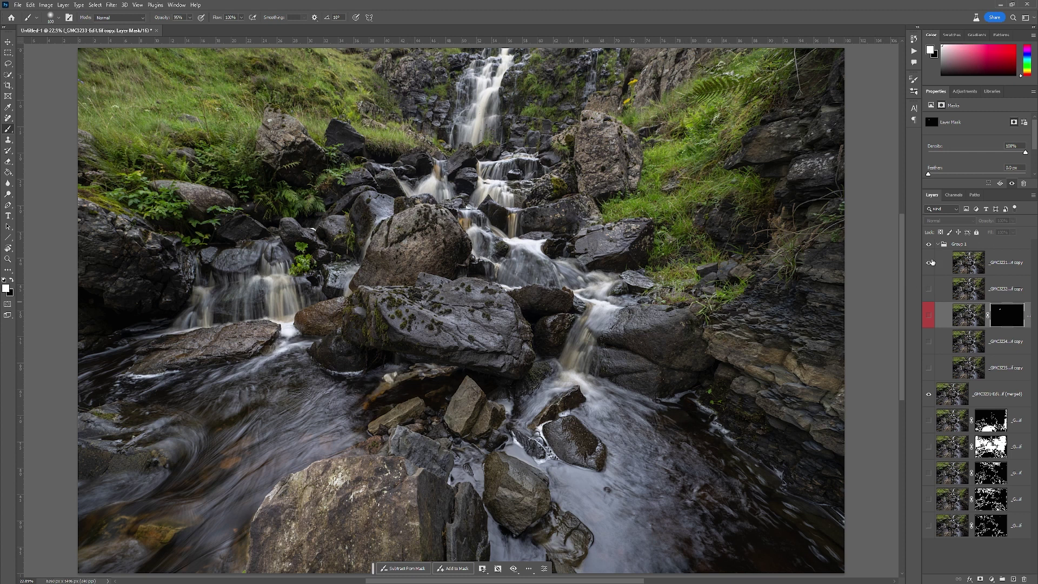
Flick the top _GMC3231 copy exposure on and off to compare water, then select it.
click(929, 262)
click(929, 263)
click(930, 263)
click(930, 263)
click(1020, 277)
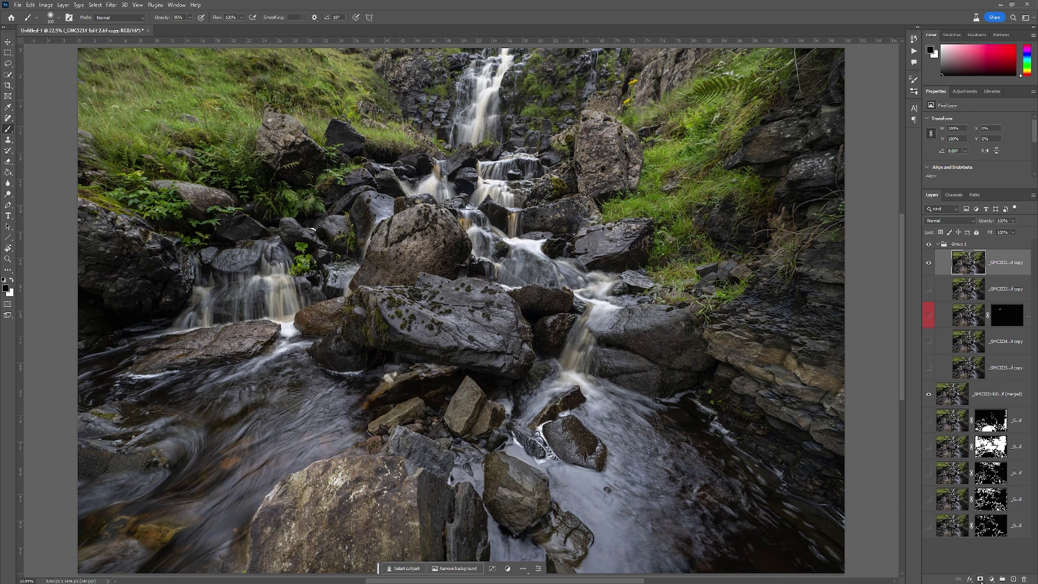
Give _GMC3231 copy a hide-all mask and paint its water into the lower stream with a 400 px brush.
alt+click(980, 578)
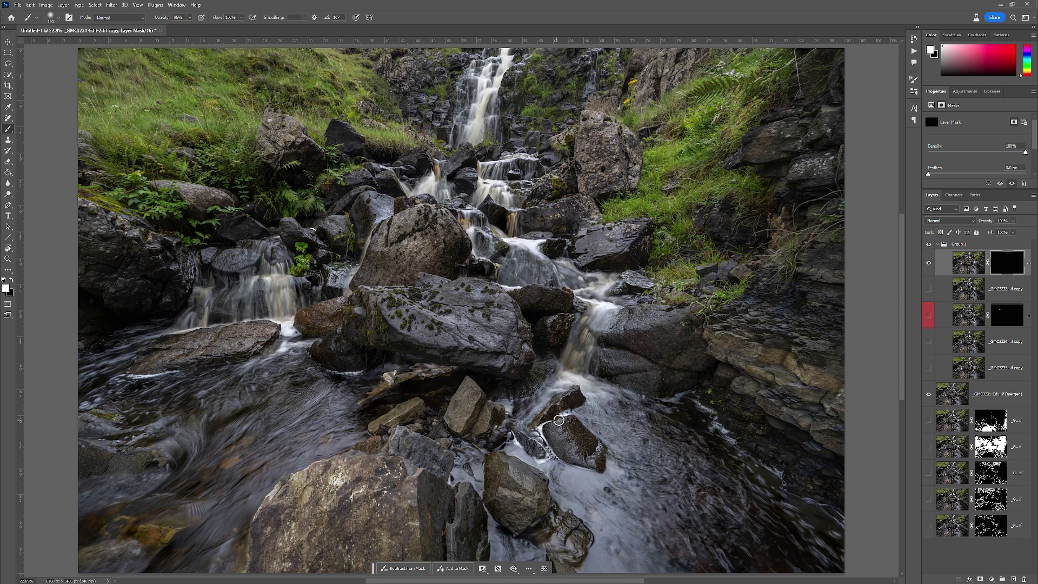
key(bracketright)
key(bracketright)
key(bracketright)
key(bracketright)
key(bracketright)
key(bracketright)
key(bracketright)
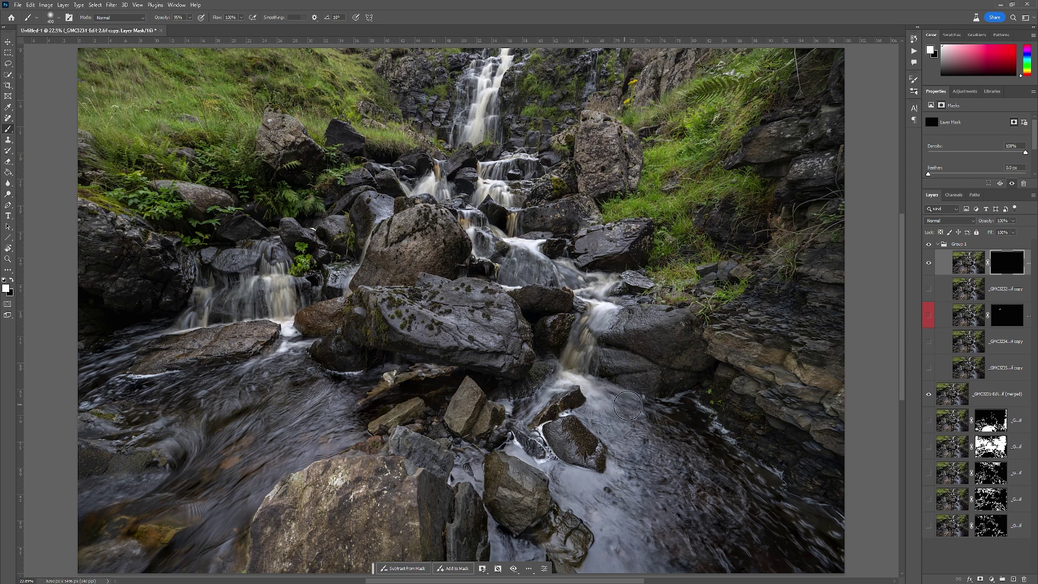
mouse_move(670, 420)
mouse_down()
mouse_move(692, 425)
mouse_move(597, 403)
mouse_move(697, 449)
mouse_up()
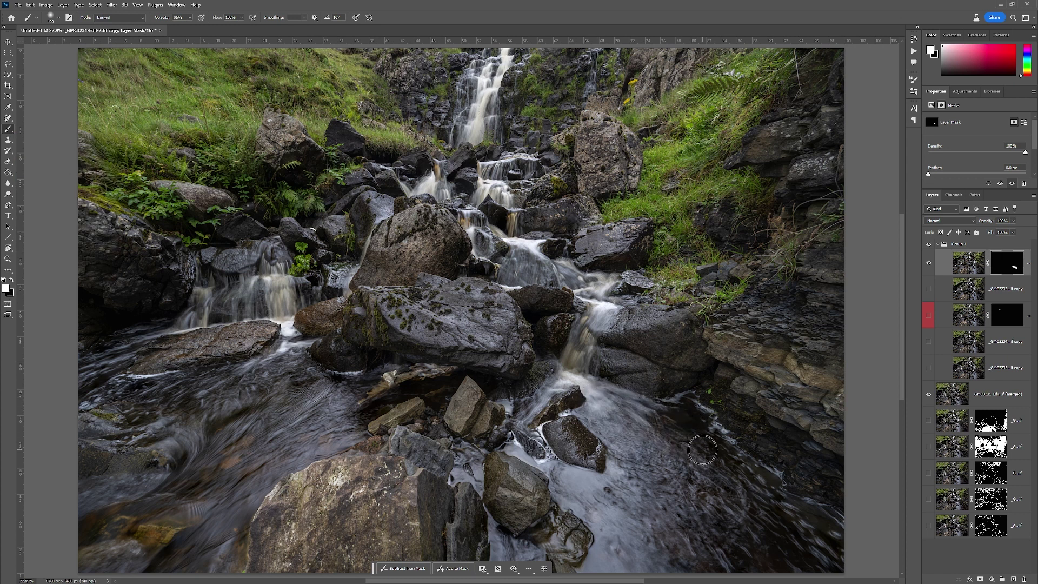
drag(616, 426, 719, 484)
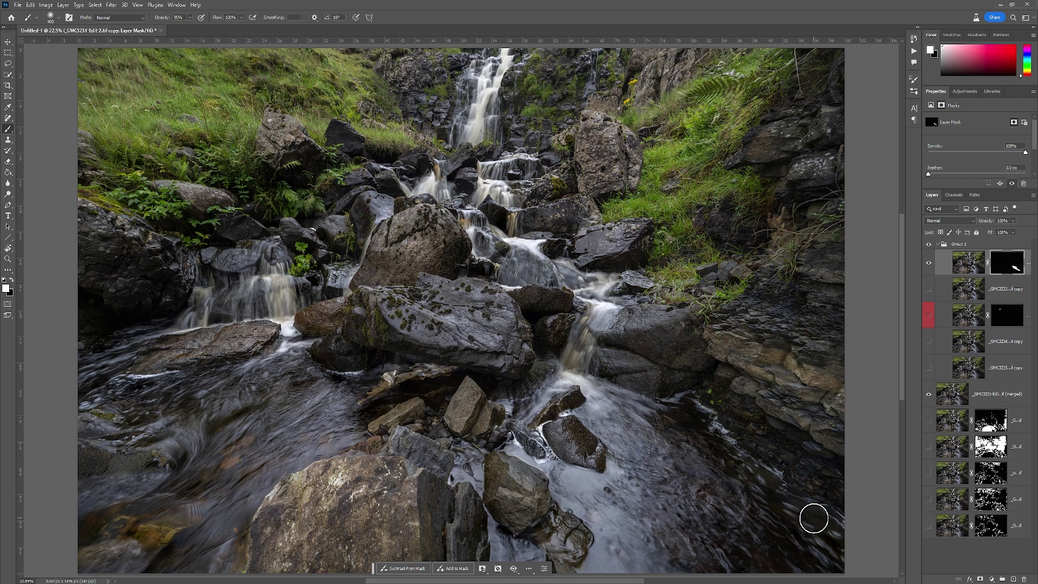
mouse_move(612, 438)
mouse_down()
mouse_move(741, 504)
mouse_move(631, 480)
mouse_move(672, 502)
mouse_move(667, 517)
mouse_move(579, 488)
mouse_move(706, 564)
mouse_up()
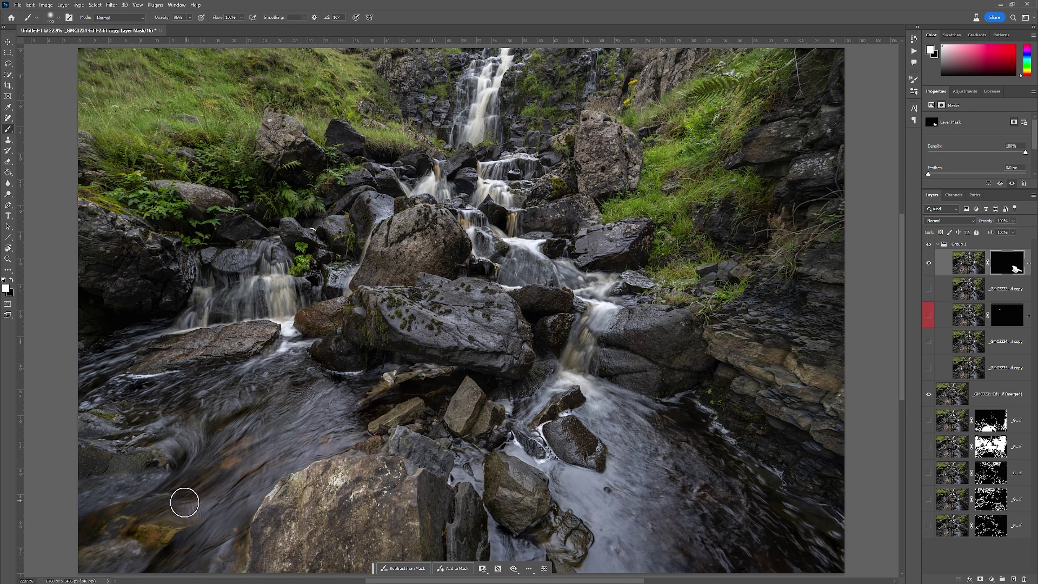
mouse_move(146, 513)
mouse_down()
mouse_move(69, 537)
mouse_move(273, 336)
mouse_move(107, 416)
mouse_move(185, 373)
mouse_move(89, 395)
mouse_up()
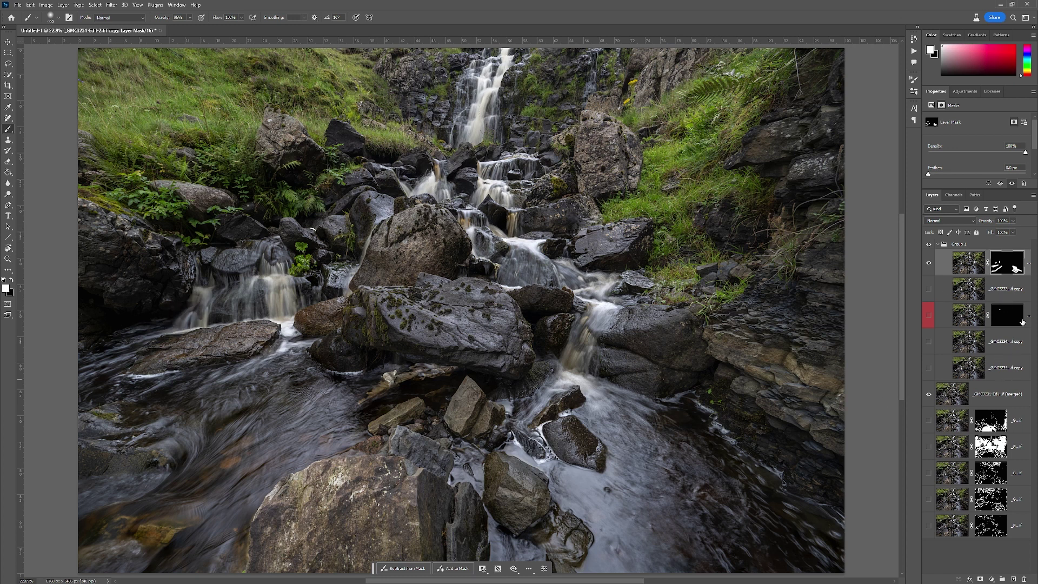
Collapse and select Group 1, then stamp all visible layers into a new top Layer 1.
click(939, 245)
click(999, 245)
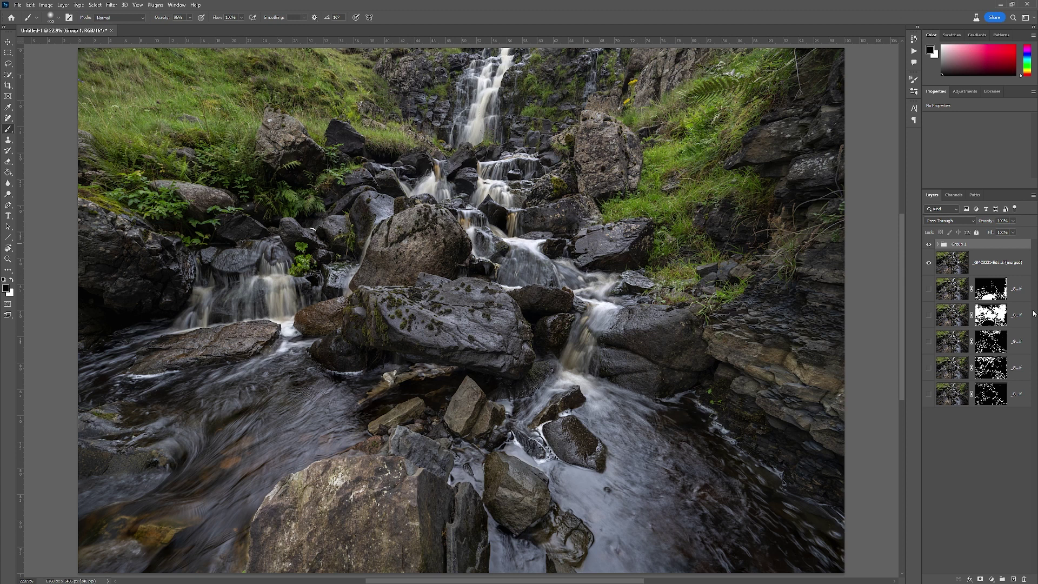
key(ctrl+shift+alt+e)
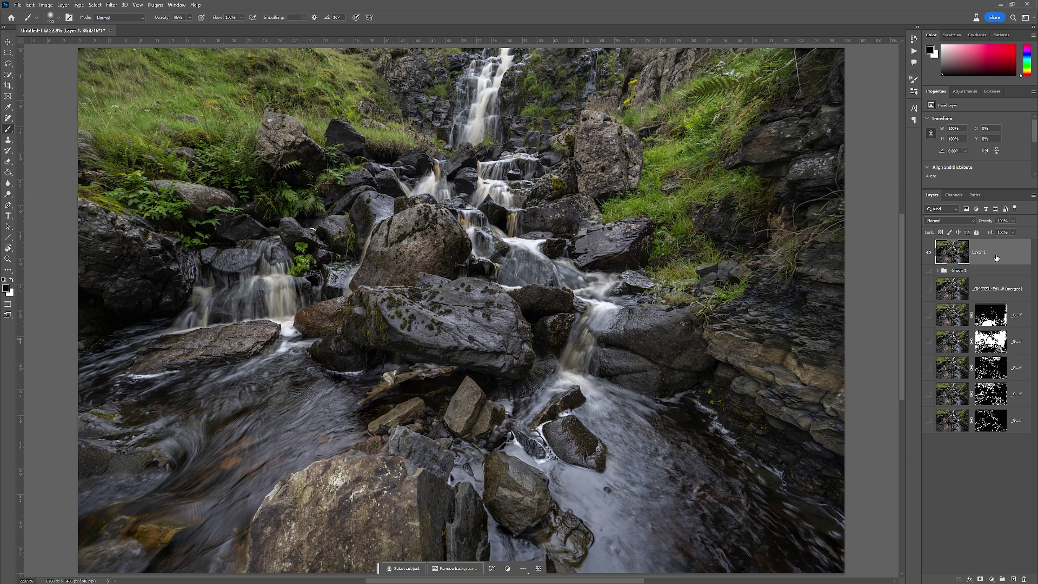
Duplicate Layer 1 as Layer 1 copy and open the copy in the Camera Raw Filter.
key(ctrl+j)
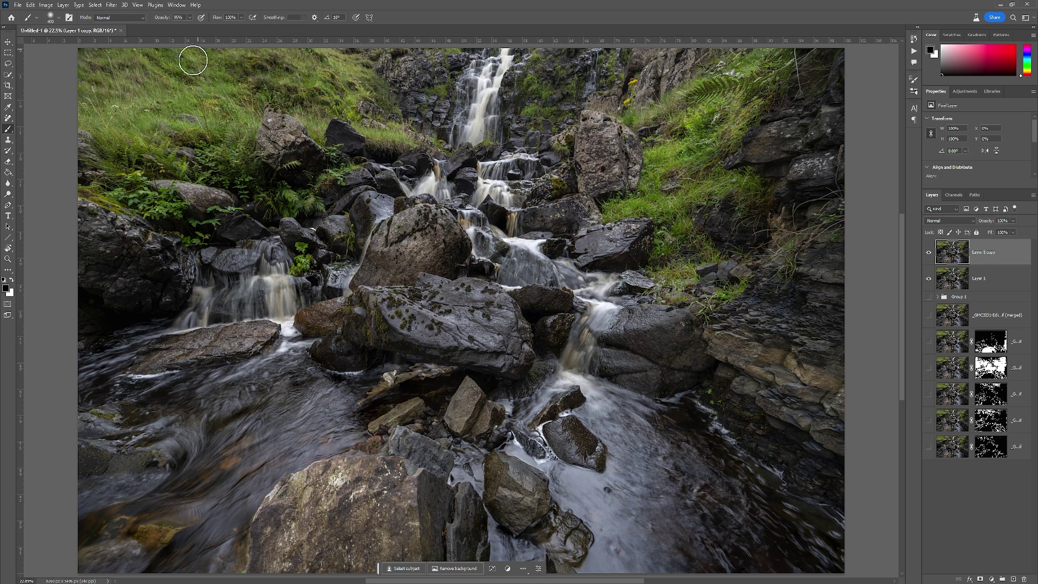
click(111, 5)
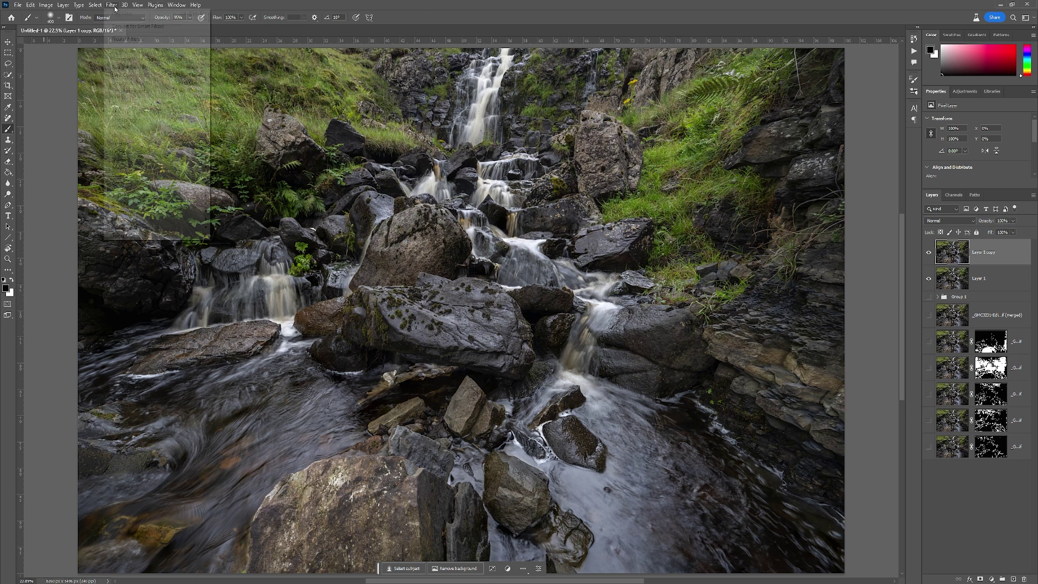
click(137, 67)
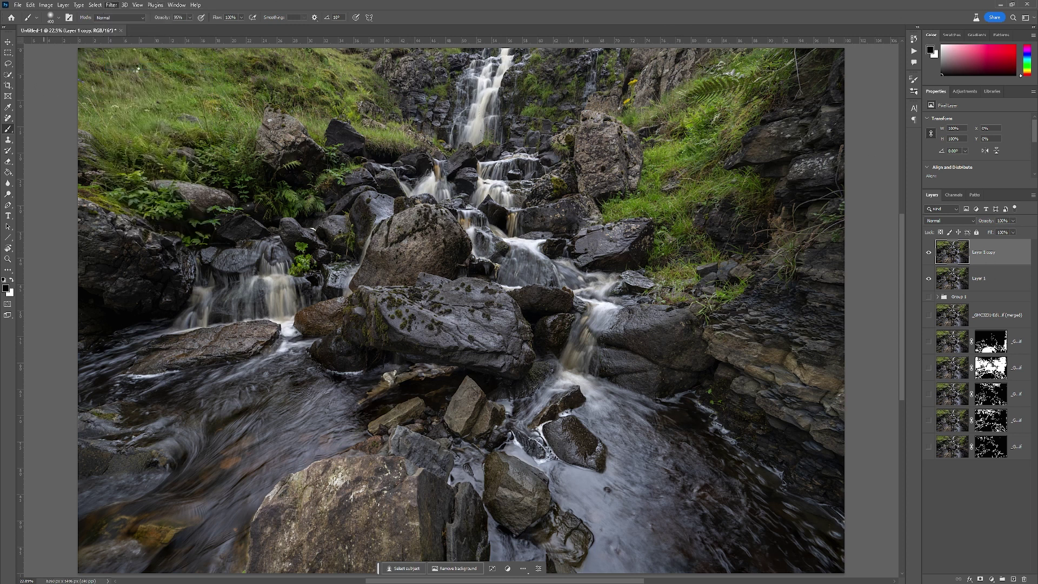